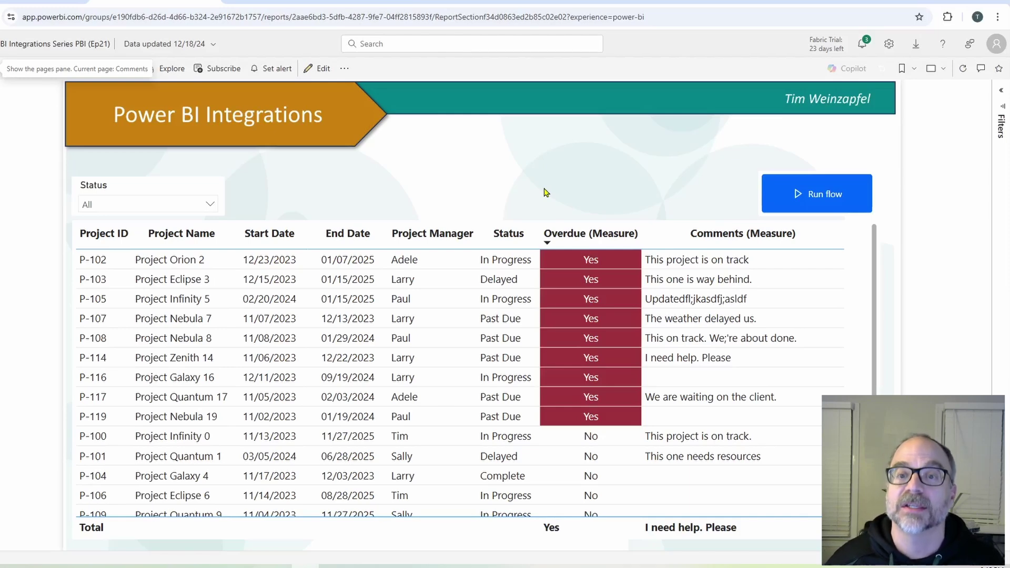
# Step: Look over the blog article on creating automatic emails with Power BI paginated reports and Power Automate
pyautogui.click(657, 245)
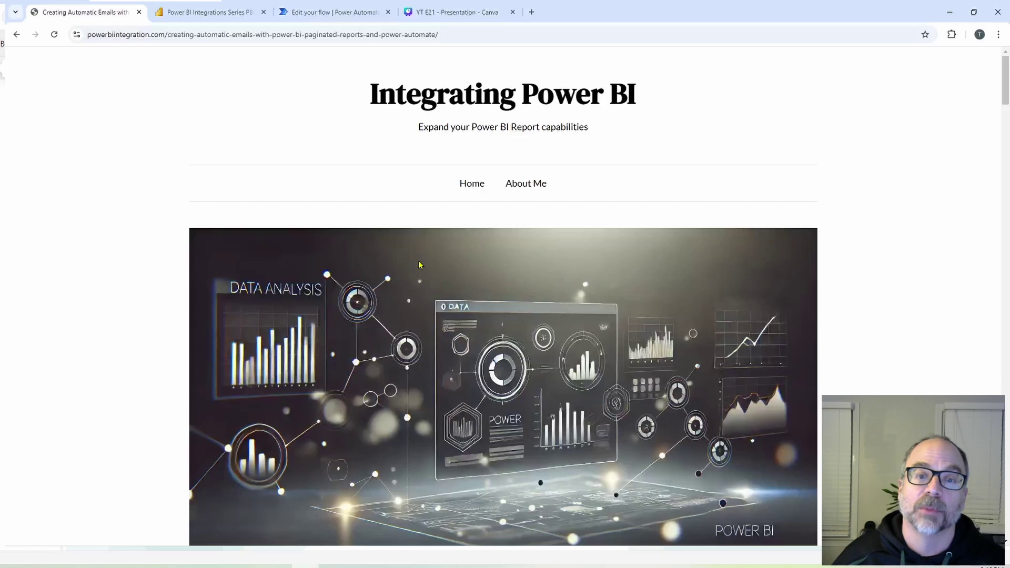
pyautogui.scroll(-2, 420, 265)
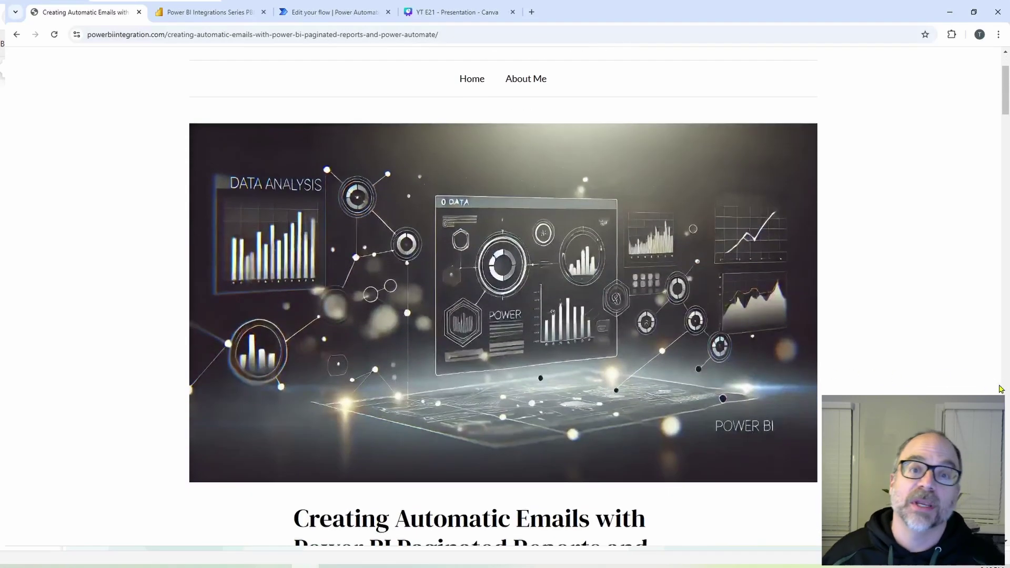
pyautogui.scroll(2, 1002, 372)
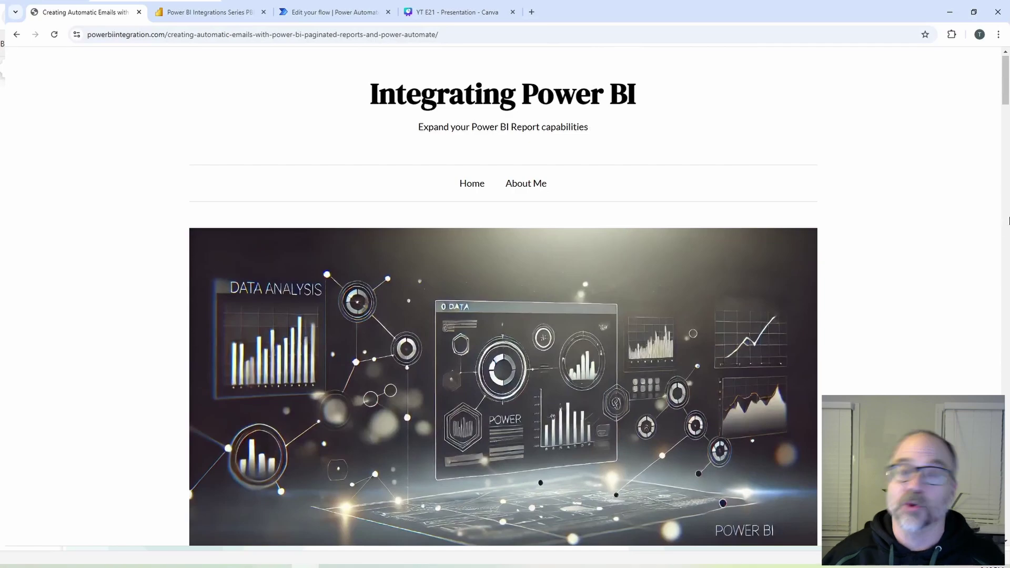
pyautogui.scroll(-5, 1007, 108)
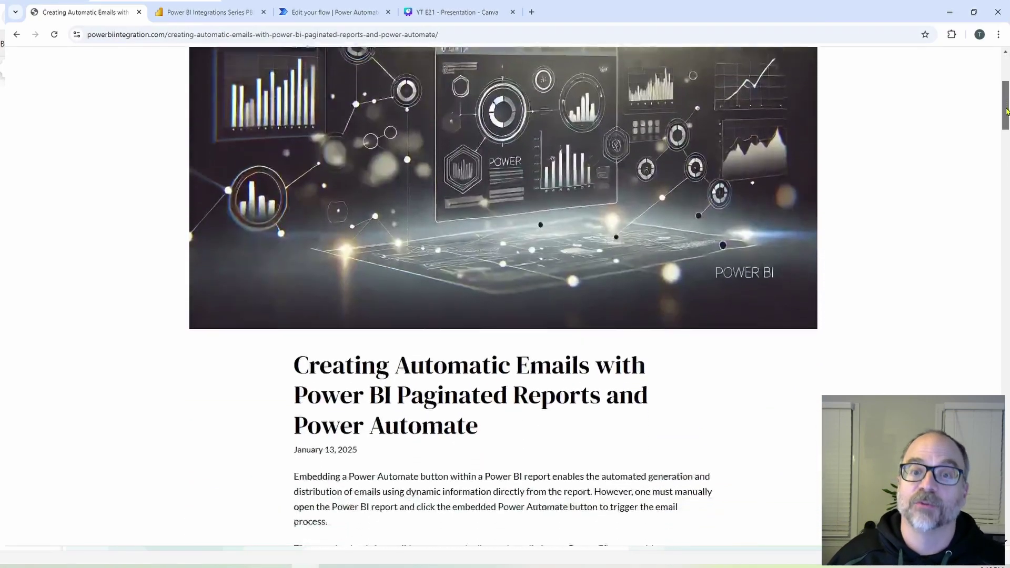
pyautogui.moveTo(1007, 110); pyautogui.dragTo(1009, 237)
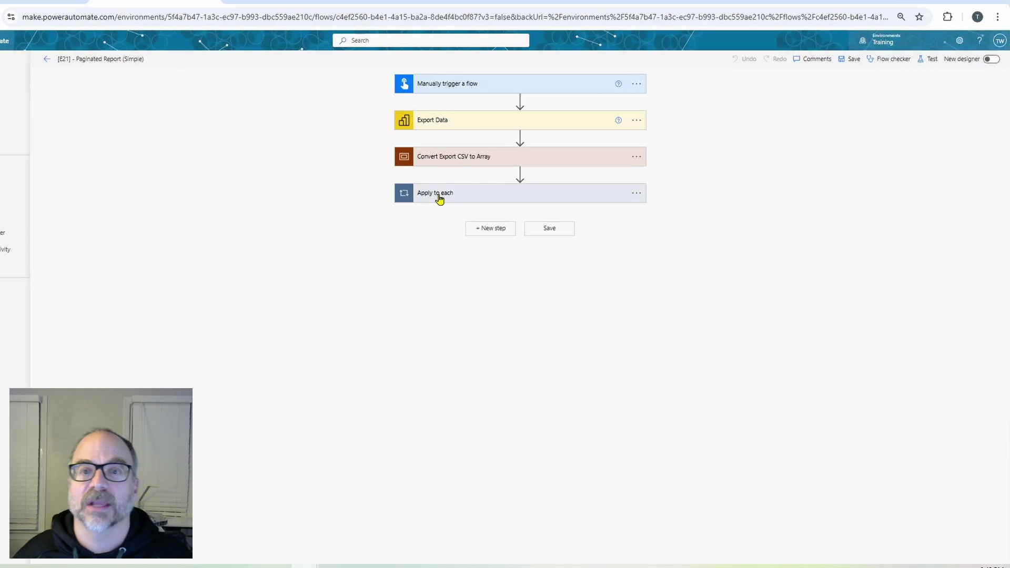
# Step: Browse the Power BI connector's actions for a new action before Export Data, leaving without adding one
pyautogui.click(514, 126)
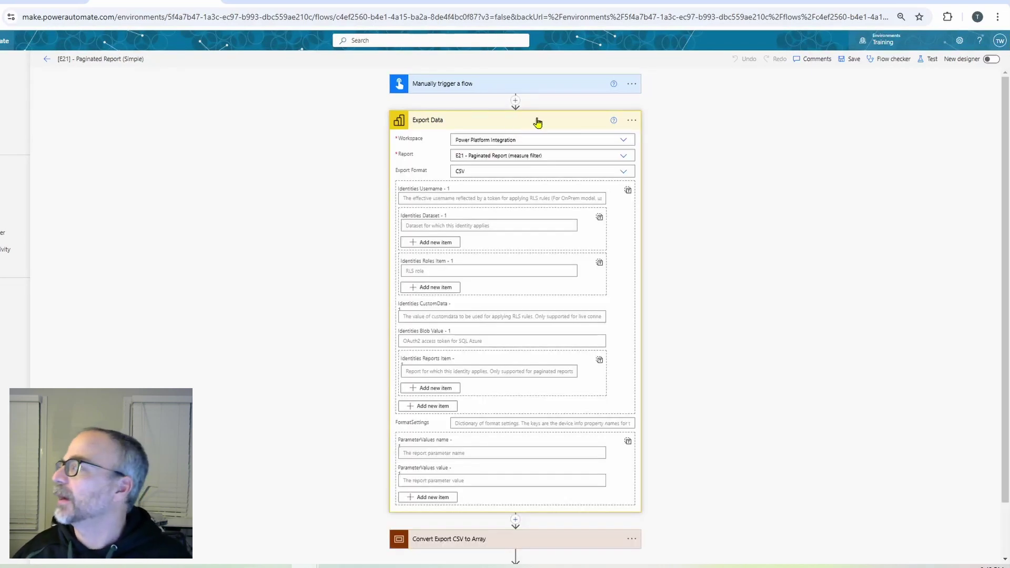
pyautogui.click(517, 102)
pyautogui.click(501, 113)
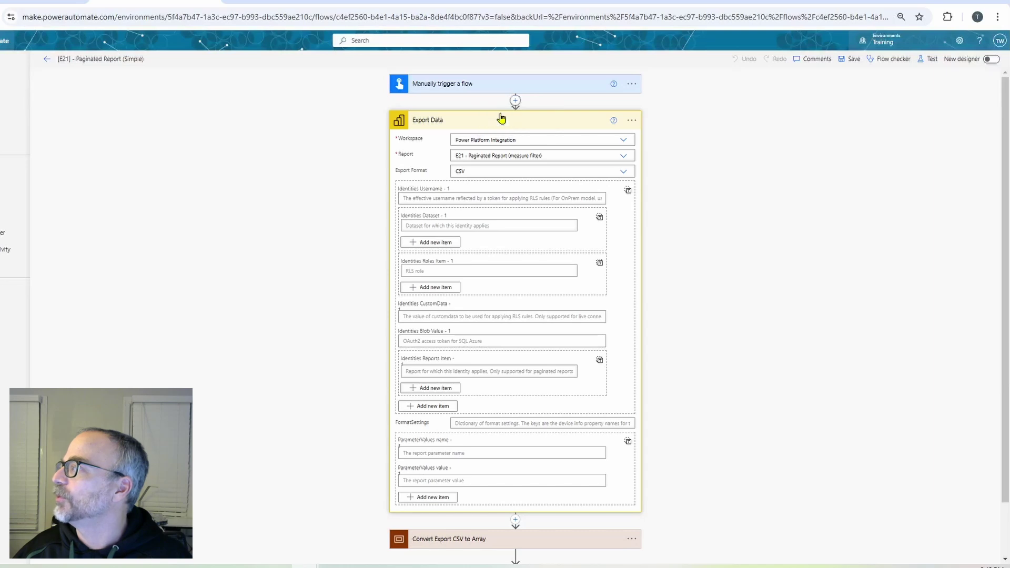
pyautogui.write('power bi')
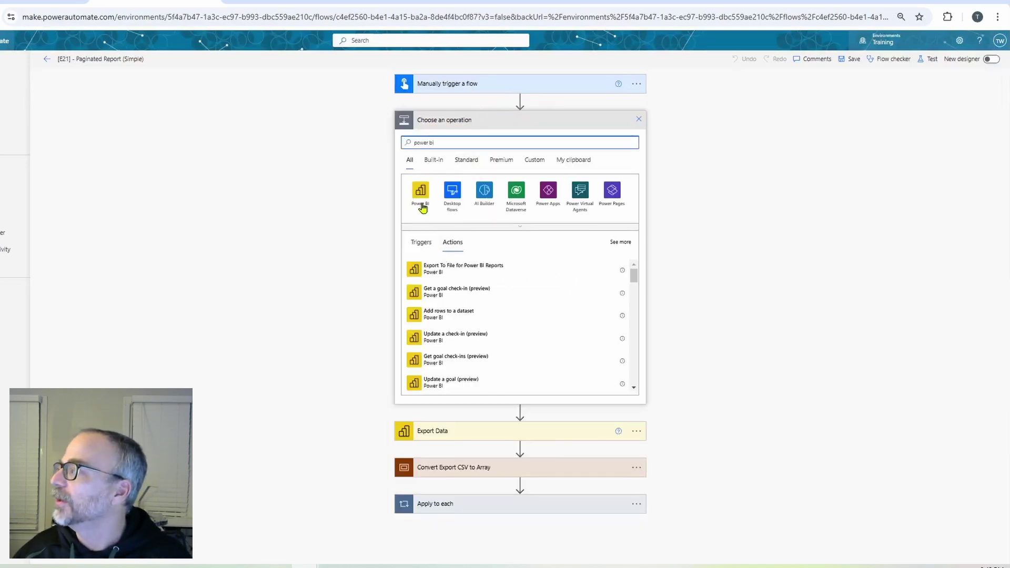
pyautogui.click(421, 195)
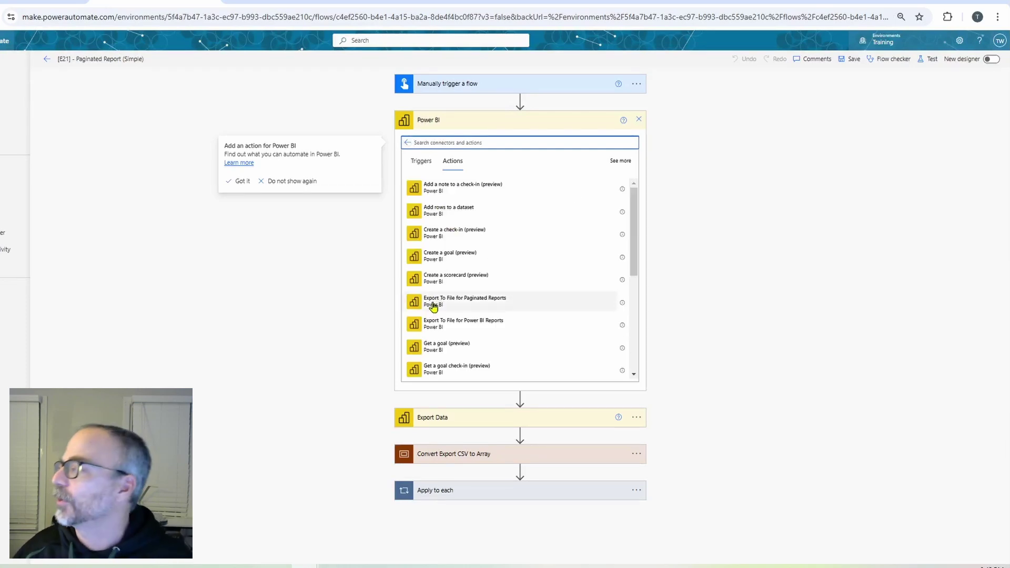
pyautogui.click(639, 119)
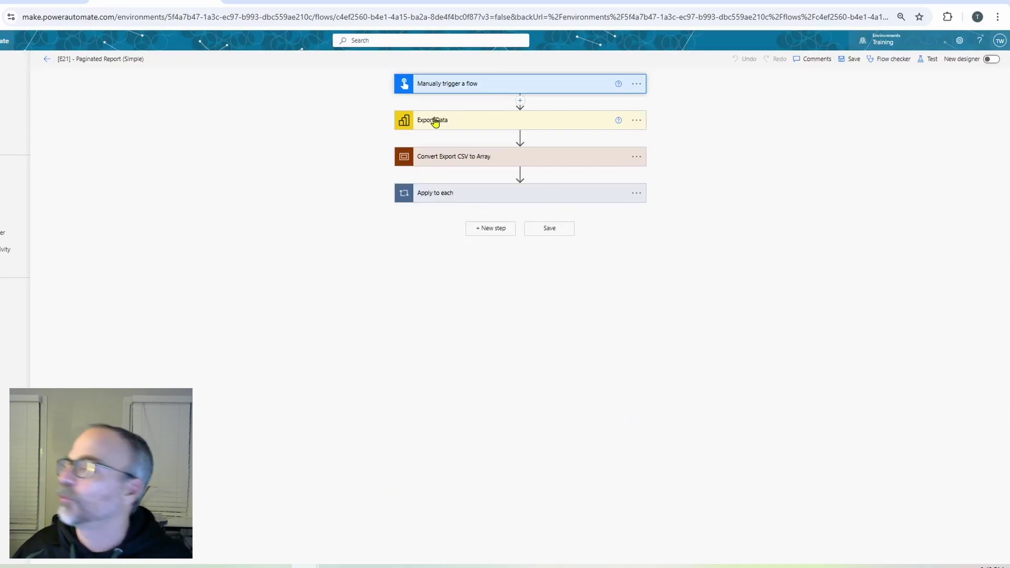
# Step: Review the Export Data action's workspace, report and available export formats, then collapse the action
pyautogui.click(481, 122)
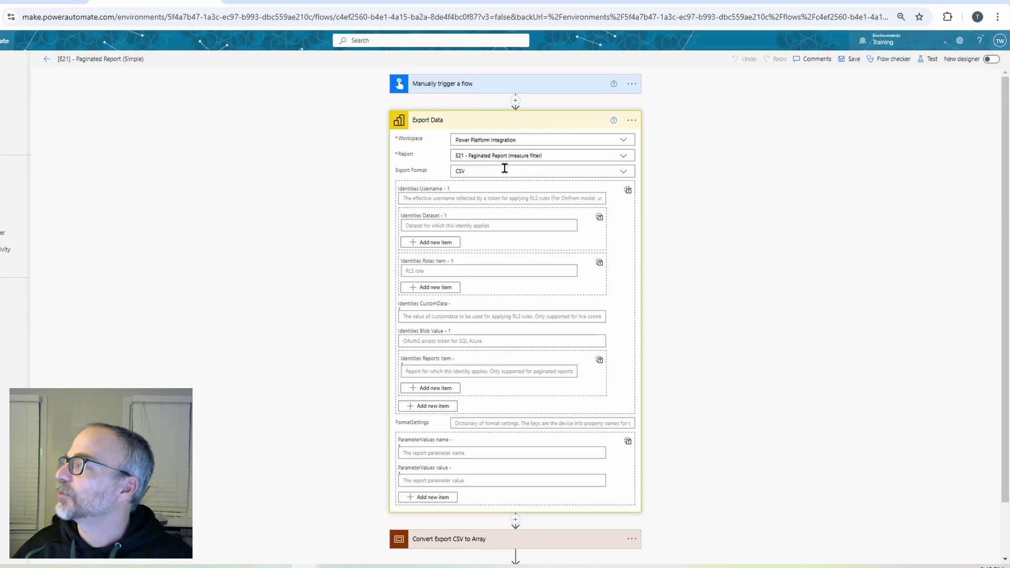
pyautogui.click(623, 173)
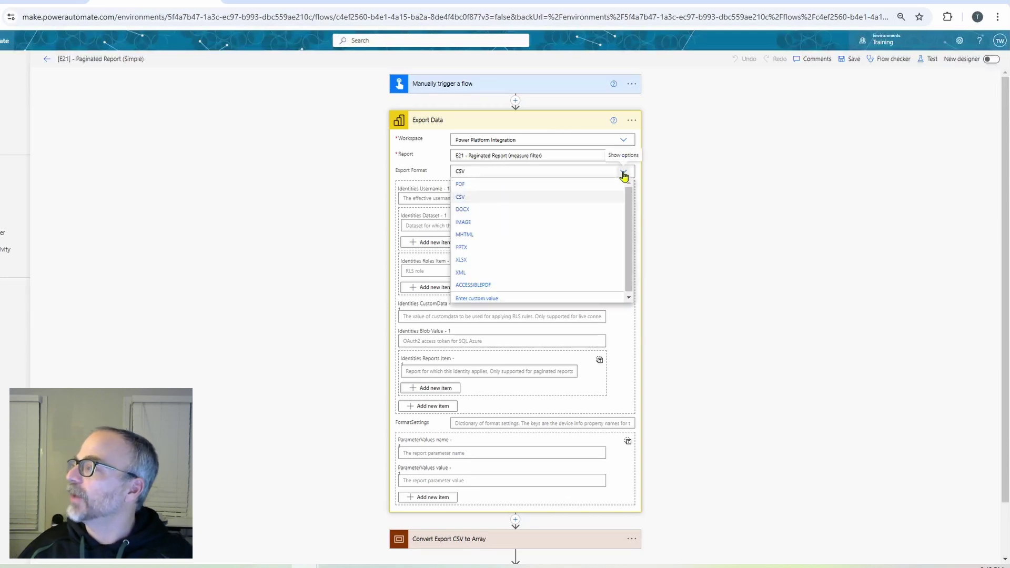
pyautogui.click(624, 174)
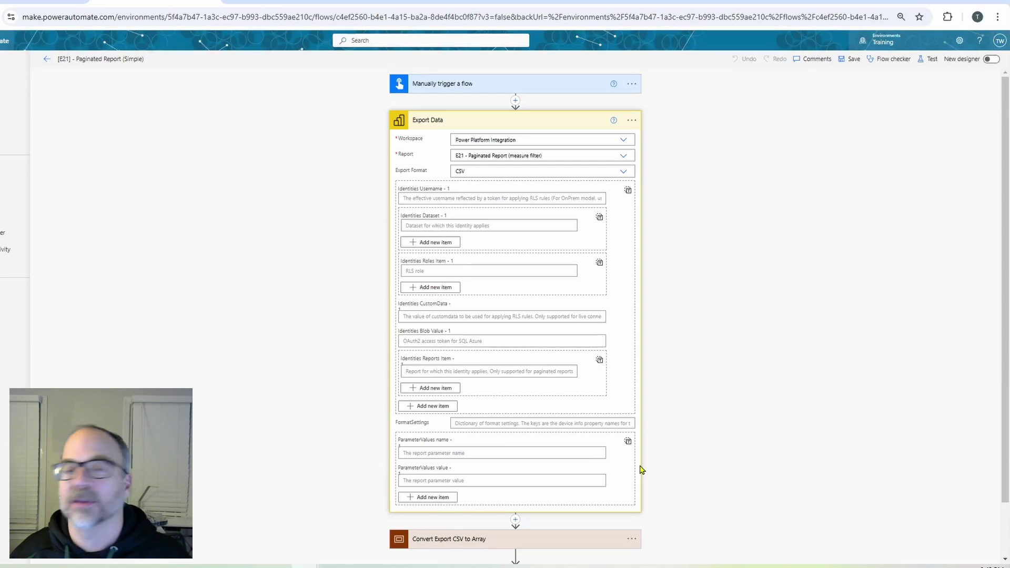
pyautogui.click(487, 121)
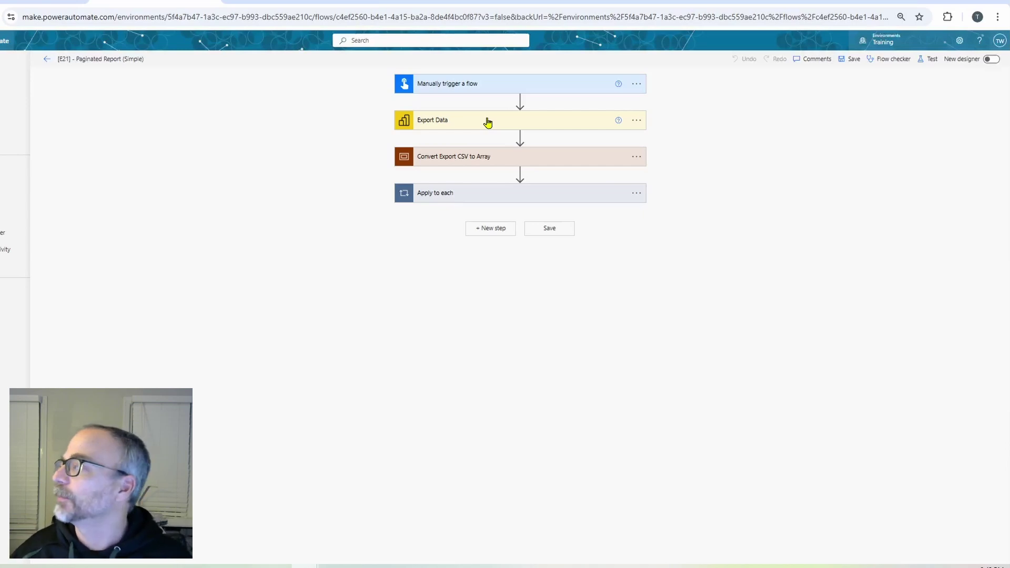
# Step: Inspect the Convert Export CSV to Array scope and browse the built-in Data Operation actions without adding one
pyautogui.click(525, 163)
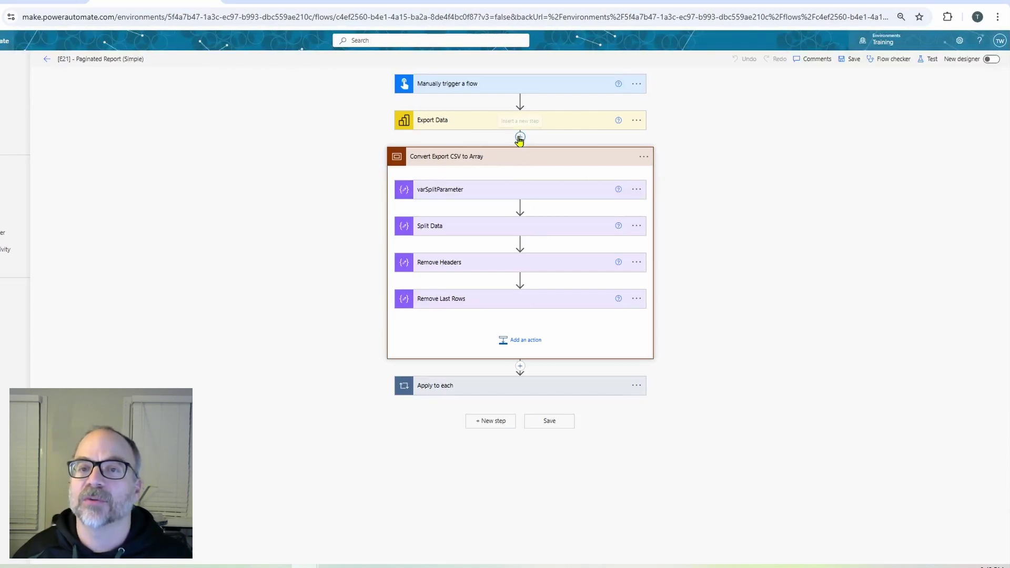
pyautogui.click(520, 137)
pyautogui.click(511, 149)
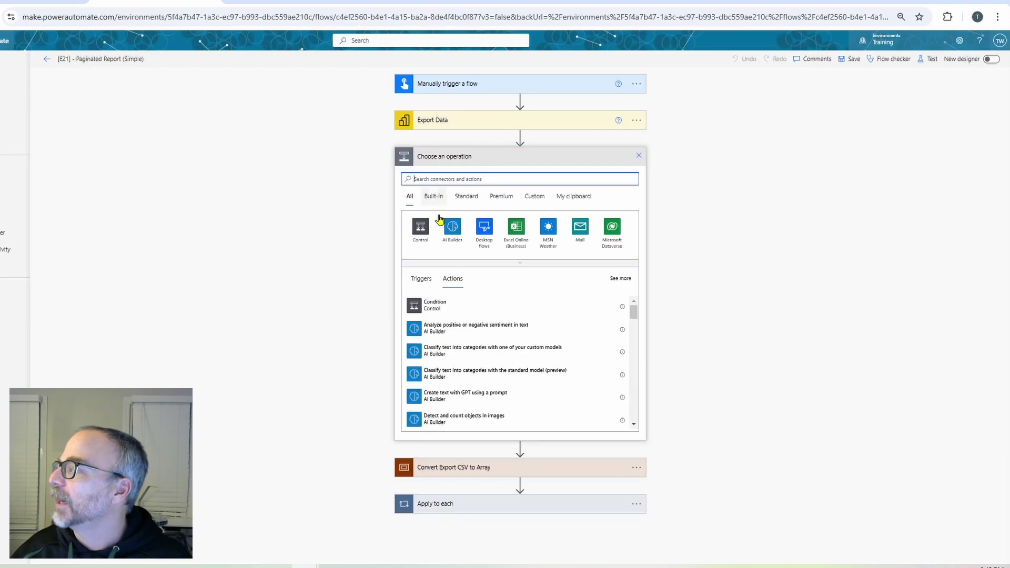
pyautogui.click(439, 197)
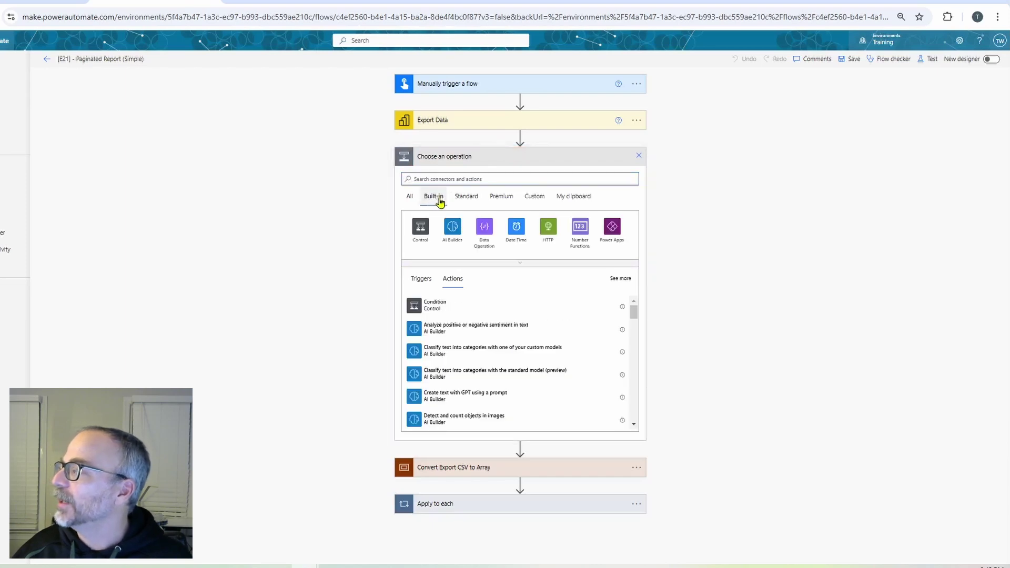
pyautogui.click(484, 245)
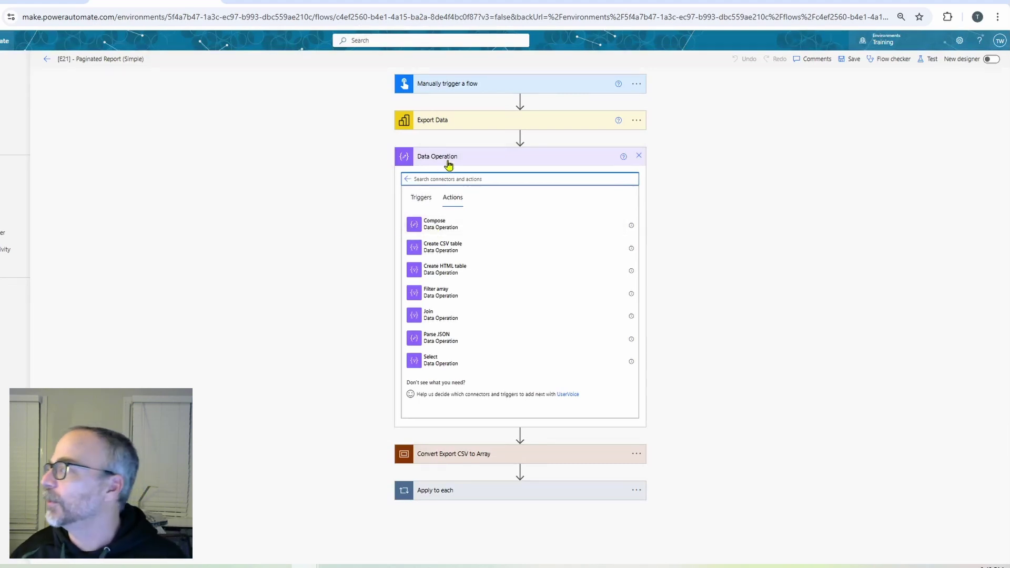
pyautogui.click(639, 155)
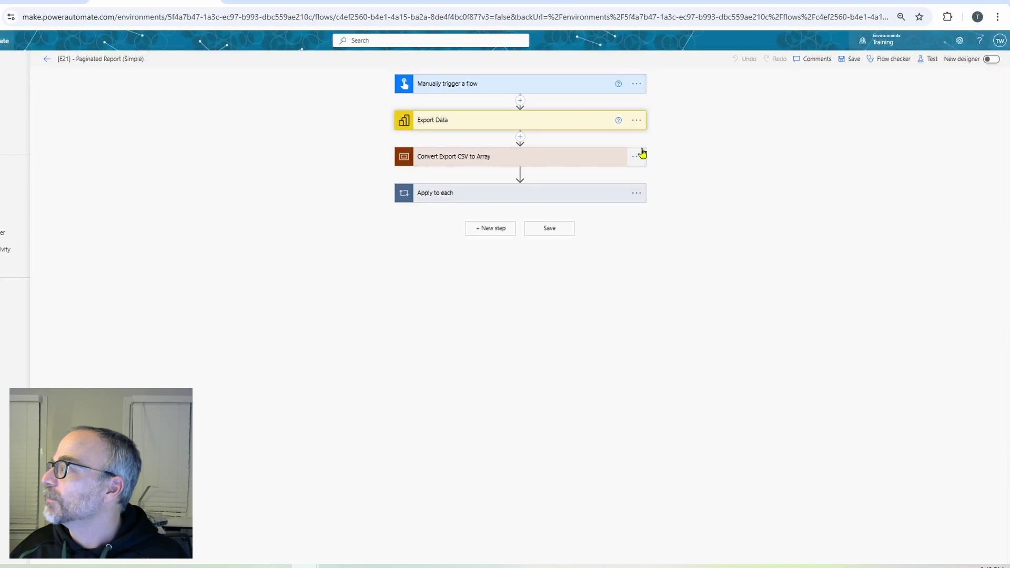
pyautogui.click(541, 159)
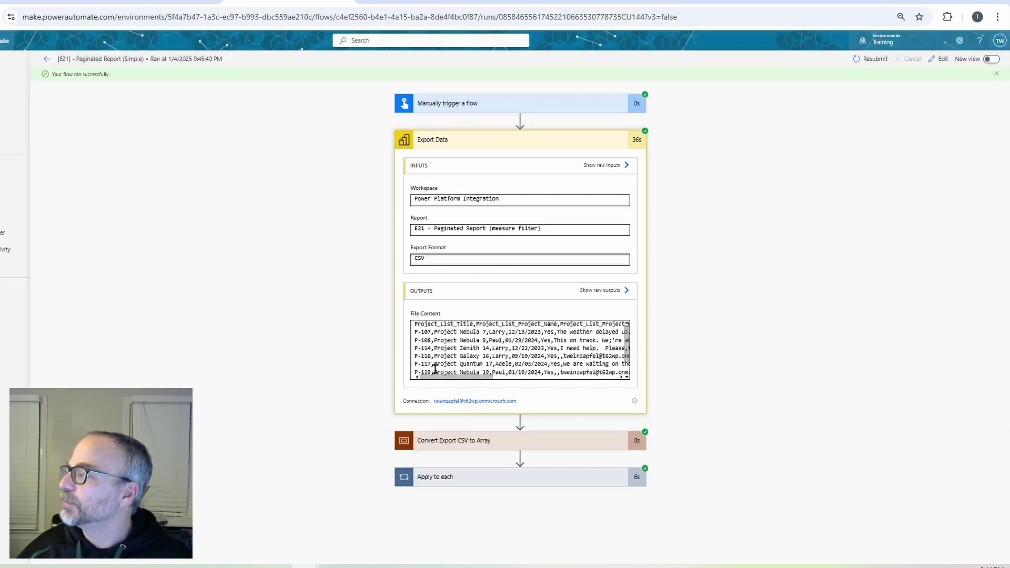
# Step: Examine the CSV file content from the Export Data run and the column headers in its raw output body
pyautogui.moveTo(441, 378)
pyautogui.mouseDown()
pyautogui.moveTo(489, 381)
pyautogui.moveTo(437, 380)
pyautogui.moveTo(452, 379)
pyautogui.mouseUp()
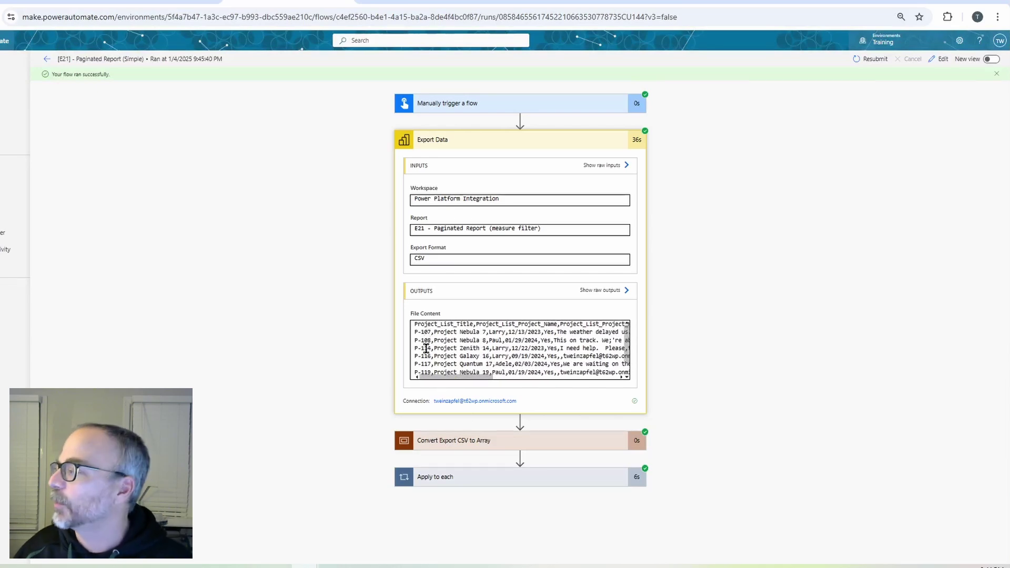
pyautogui.click(588, 290)
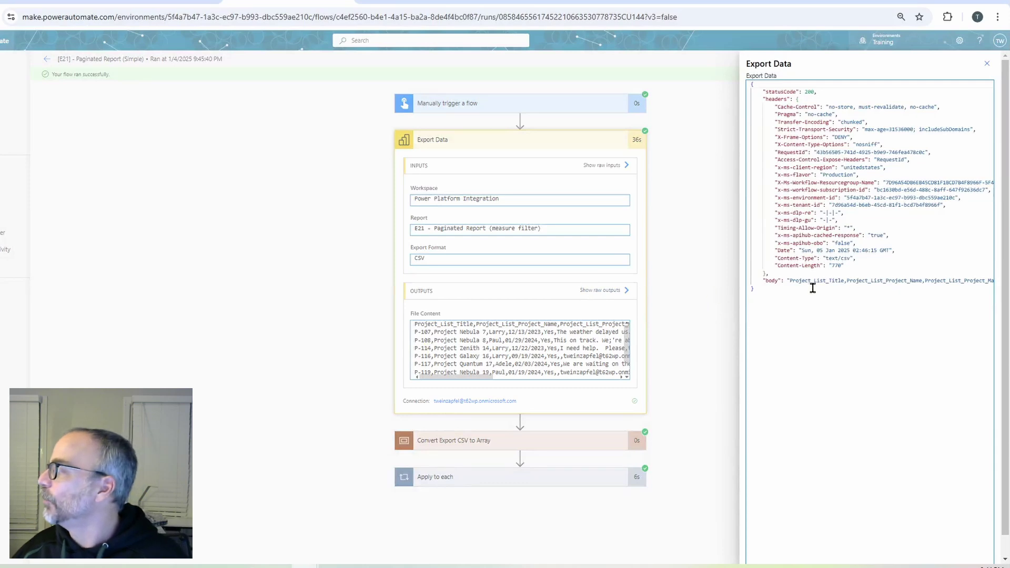
pyautogui.click(790, 281)
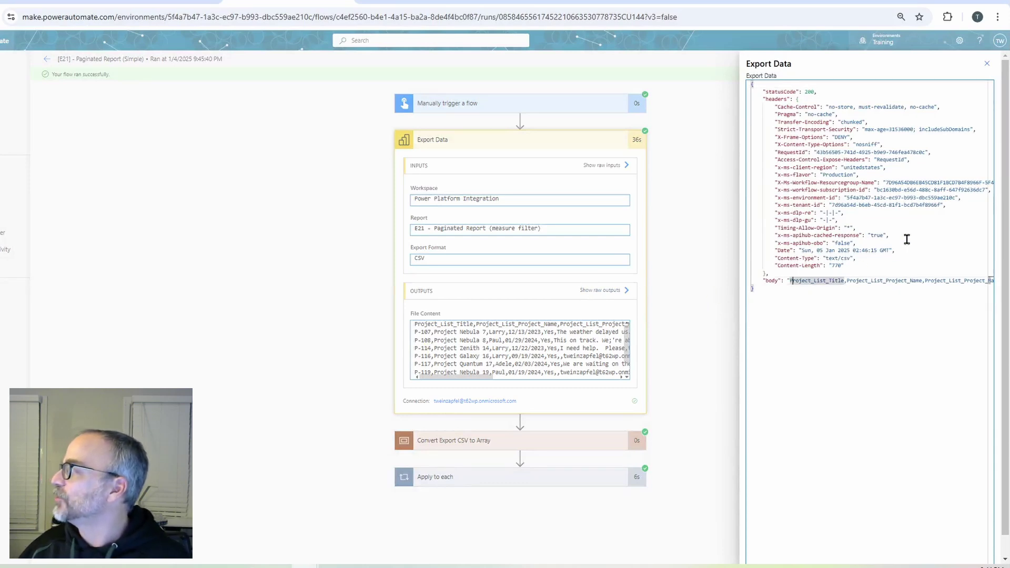
pyautogui.press('Right')
pyautogui.press('Right')
pyautogui.press('Right')
pyautogui.press('Right')
pyautogui.press('Right')
pyautogui.press('Right')
pyautogui.press('Right')
pyautogui.press('Right')
pyautogui.press('Right')
pyautogui.press('Right')
pyautogui.press('Right')
pyautogui.press('Right')
pyautogui.press('Right')
pyautogui.press('Right')
pyautogui.press('Right')
pyautogui.press('Right')
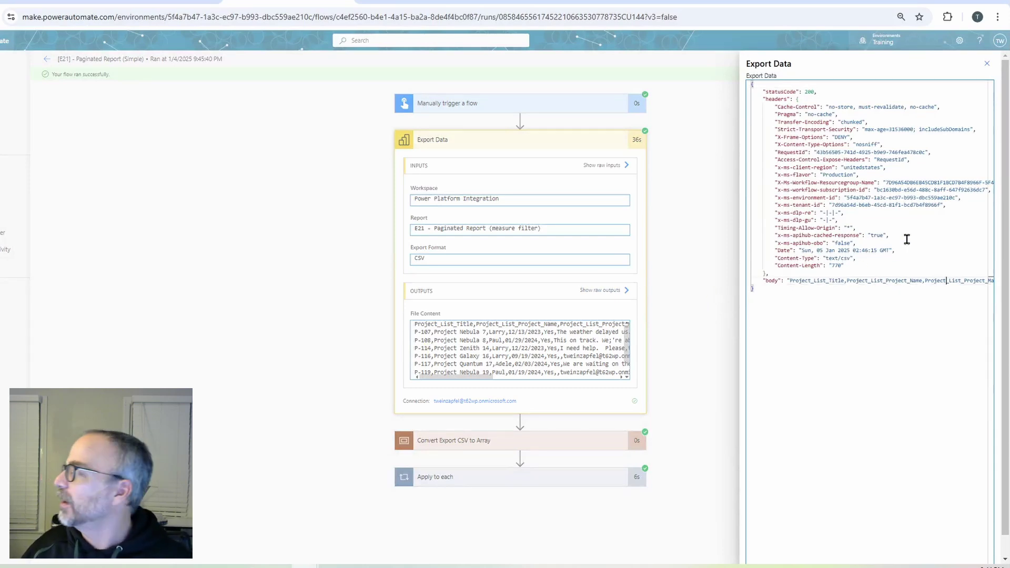
pyautogui.press('Right')
pyautogui.press('Right')
pyautogui.press('Right')
pyautogui.press('Right')
pyautogui.press('Right')
pyautogui.press('Right')
pyautogui.press('Right')
pyautogui.press('Right')
pyautogui.press('Right')
pyautogui.press('Right')
pyautogui.press('Right')
pyautogui.press('Right')
pyautogui.press('Right')
pyautogui.press('Right')
pyautogui.press('Right')
pyautogui.press('Right')
pyautogui.press('Right')
pyautogui.press('Right')
pyautogui.press('Right')
pyautogui.press('Right')
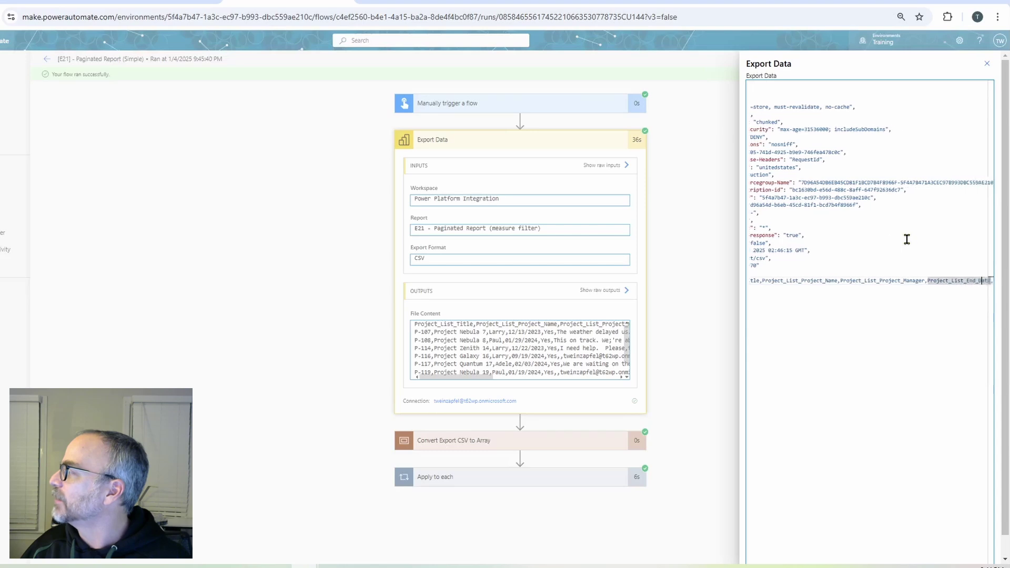
pyautogui.press('Right')
pyautogui.press('Right')
pyautogui.press('Right')
pyautogui.press('Right')
pyautogui.press('Right')
pyautogui.press('Right')
pyautogui.press('Right')
pyautogui.press('Right')
pyautogui.press('Right')
pyautogui.press('Right')
pyautogui.press('Right')
pyautogui.press('Right')
pyautogui.press('Right')
pyautogui.press('Right')
pyautogui.press('Right')
pyautogui.press('Right')
pyautogui.press('Right')
pyautogui.press('Right')
pyautogui.press('Right')
pyautogui.press('Right')
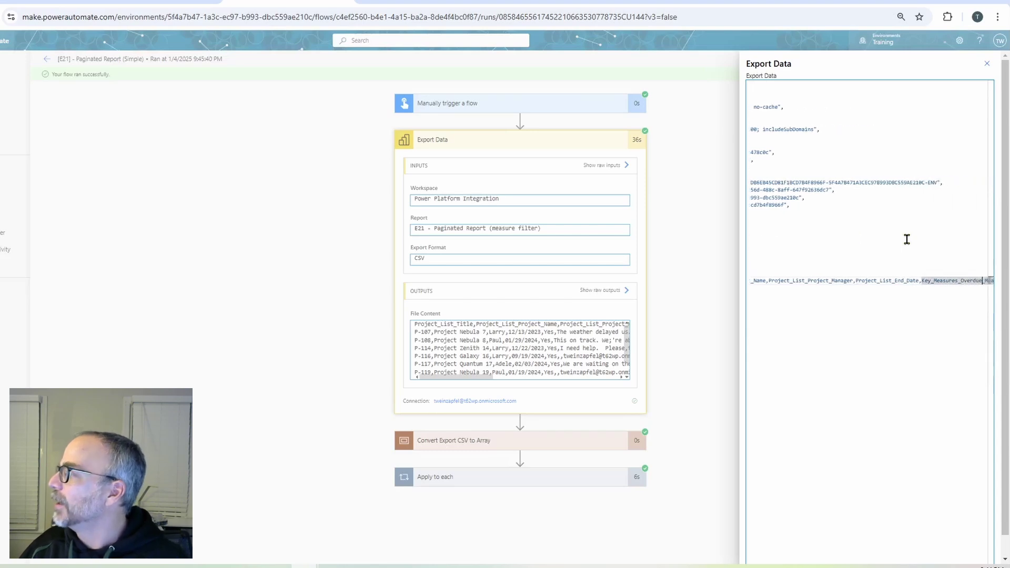
pyautogui.press('Escape')
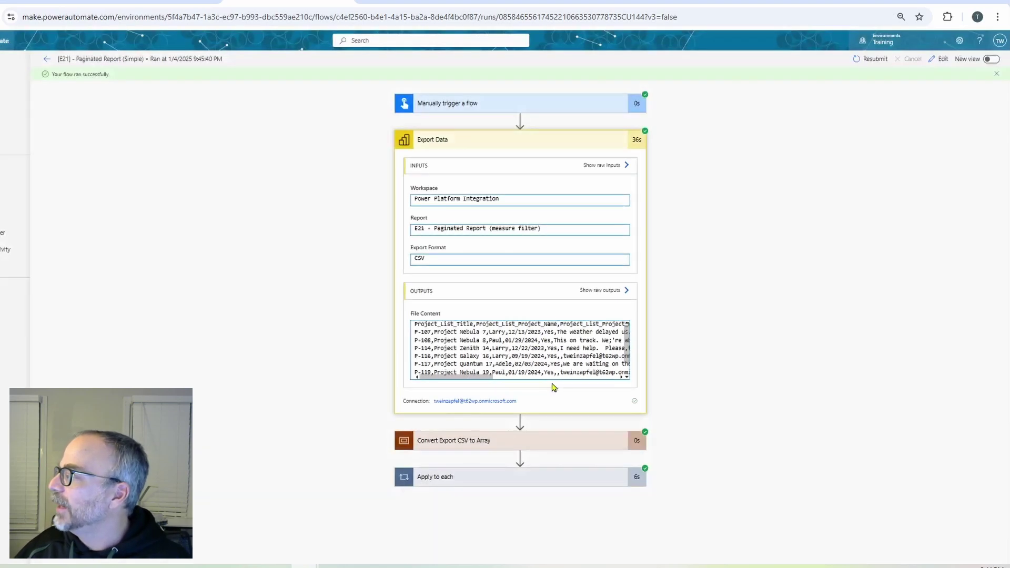
# Step: Trace the full header row in Export Data's raw output body, from the first column name through to the first data row
pyautogui.hscroll(6, 558, 377)
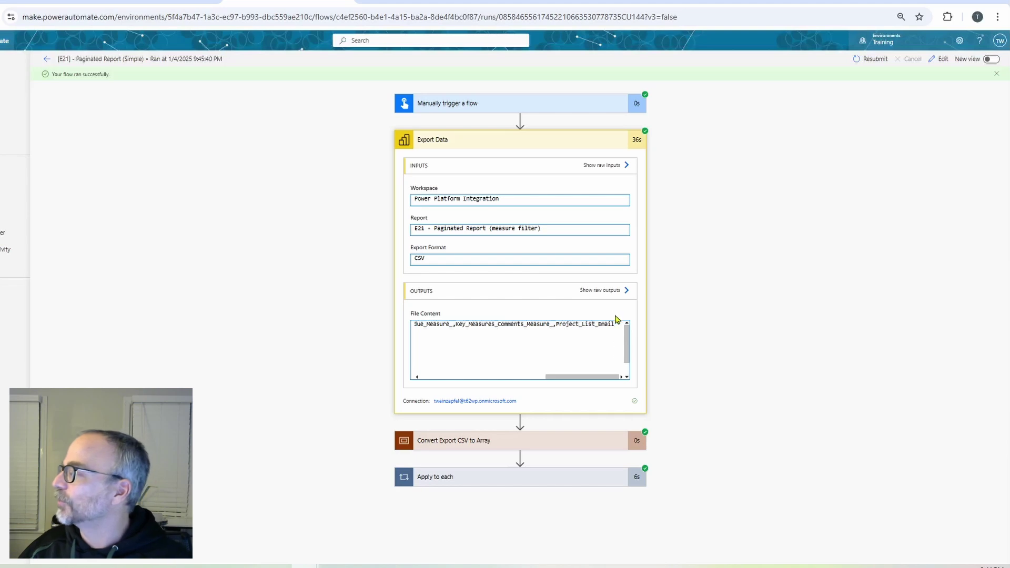
pyautogui.click(605, 290)
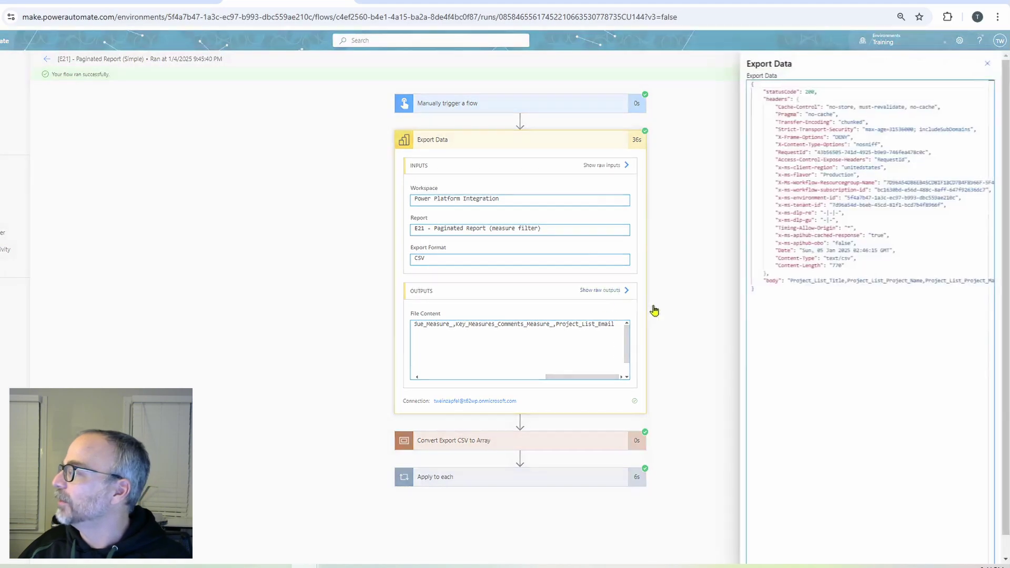
pyautogui.click(892, 284)
pyautogui.press('Right')
pyautogui.press('Right')
pyautogui.press('Right')
pyautogui.press('Right')
pyautogui.press('Right')
pyautogui.press('Right')
pyautogui.press('Right')
pyautogui.press('Right')
pyautogui.press('Right')
pyautogui.press('Right')
pyautogui.press('Right')
pyautogui.press('Right')
pyautogui.press('Right')
pyautogui.press('Right')
pyautogui.press('Right')
pyautogui.press('Right')
pyautogui.press('Right')
pyautogui.press('Right')
pyautogui.press('Right')
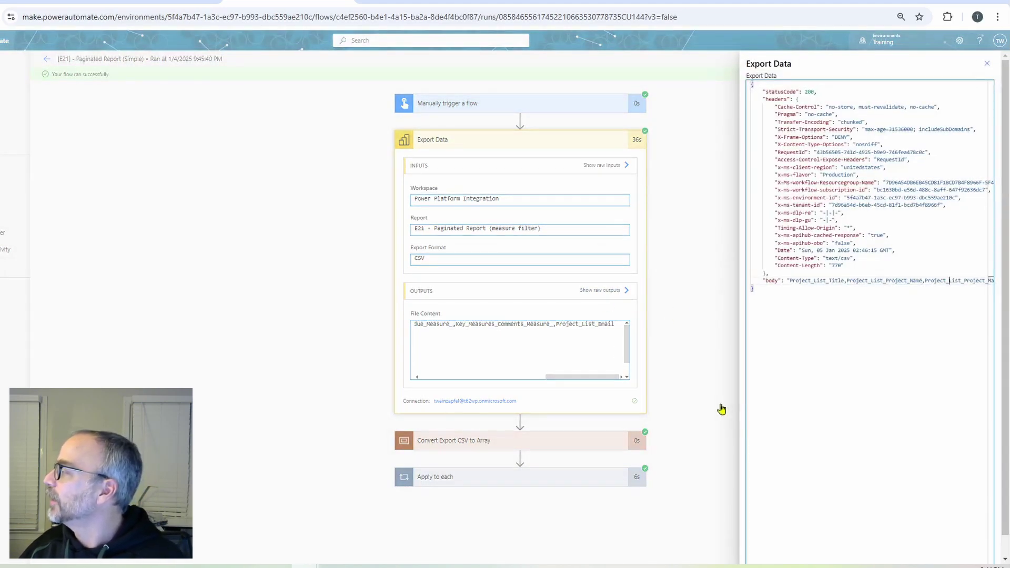
pyautogui.press('Right')
pyautogui.press('Right')
pyautogui.press('Right')
pyautogui.press('Right')
pyautogui.press('Right')
pyautogui.press('Right')
pyautogui.press('Right')
pyautogui.press('Right')
pyautogui.press('Right')
pyautogui.press('Right')
pyautogui.press('Right')
pyautogui.press('Right')
pyautogui.press('Right')
pyautogui.press('Right')
pyautogui.press('Right')
pyautogui.press('Right')
pyautogui.press('Right')
pyautogui.press('Right')
pyautogui.press('Right')
pyautogui.press('Right')
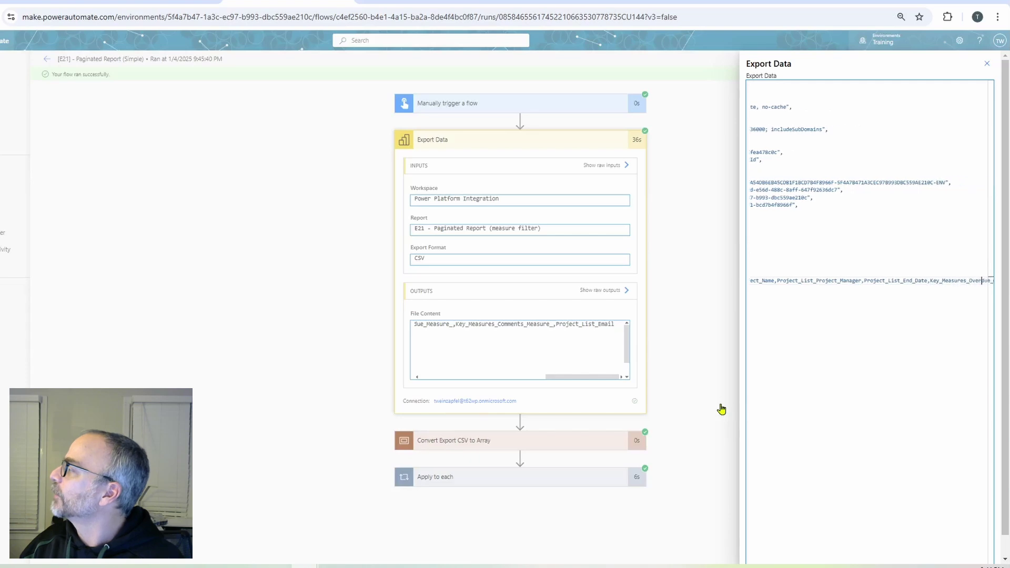
pyautogui.press('Right')
pyautogui.press('Right')
pyautogui.press('Right')
pyautogui.press('Right')
pyautogui.press('Right')
pyautogui.press('Right')
pyautogui.press('Right')
pyautogui.press('Right')
pyautogui.press('Right')
pyautogui.press('Right')
pyautogui.press('Right')
pyautogui.press('Right')
pyautogui.press('Right')
pyautogui.press('Right')
pyautogui.press('Right')
pyautogui.press('Right')
pyautogui.press('Right')
pyautogui.press('Right')
pyautogui.press('Right')
pyautogui.press('Right')
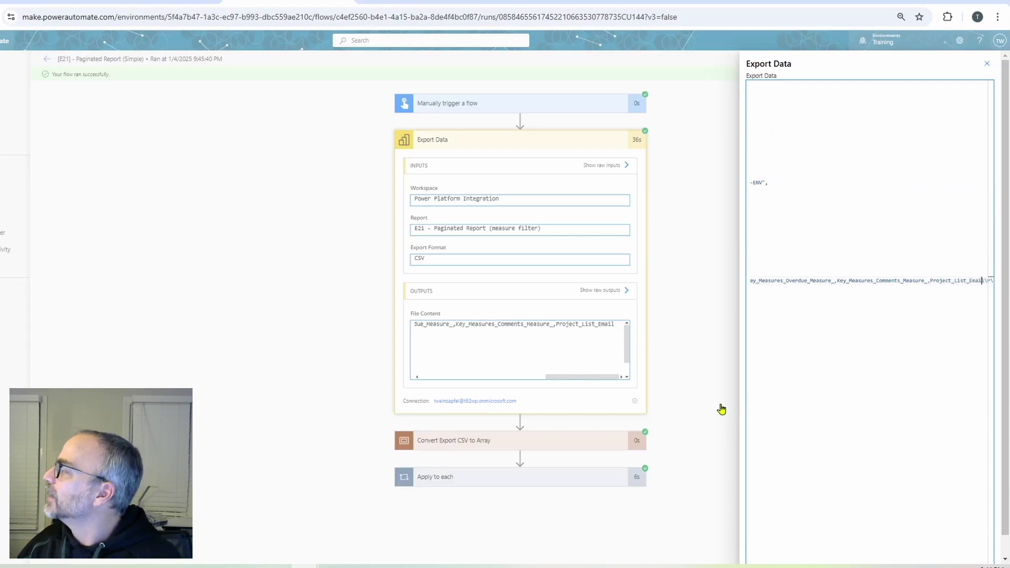
pyautogui.press('Right')
pyautogui.press('Right')
pyautogui.press('Right')
pyautogui.press('Right')
pyautogui.press('Right')
pyautogui.press('Right')
pyautogui.press('Right')
pyautogui.press('Right')
pyautogui.press('Right')
pyautogui.press('Right')
pyautogui.press('Right')
pyautogui.press('Right')
pyautogui.press('Right')
pyautogui.press('Right')
pyautogui.press('Right')
pyautogui.press('Right')
pyautogui.press('Right')
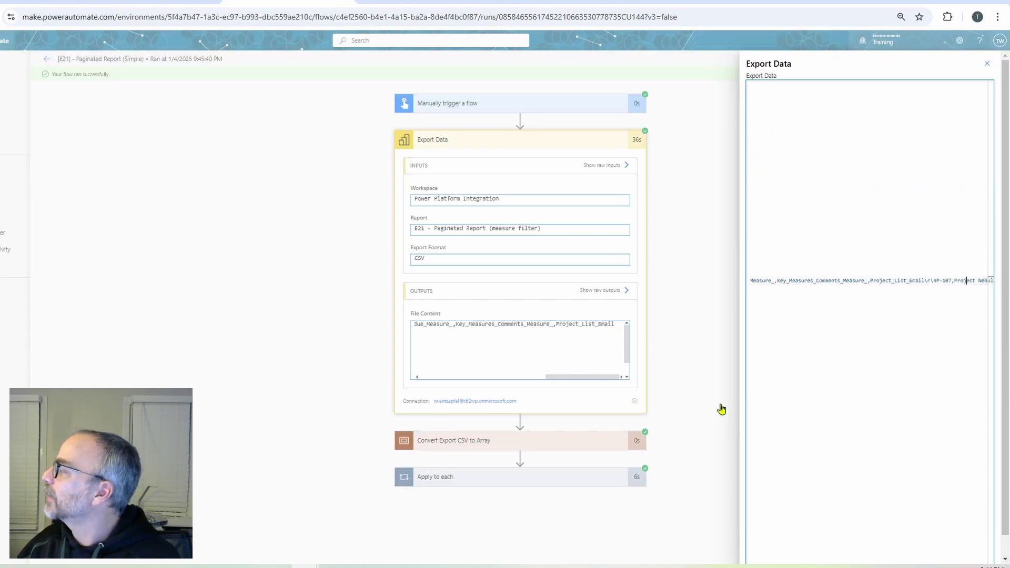
# Step: Highlight the \r\n line-break delimiter between the header row and the first data row in the raw output body
pyautogui.press('Left')
pyautogui.press('Left')
pyautogui.press('Left')
pyautogui.press('Left')
pyautogui.press('Left')
pyautogui.press('Left')
pyautogui.press('Left')
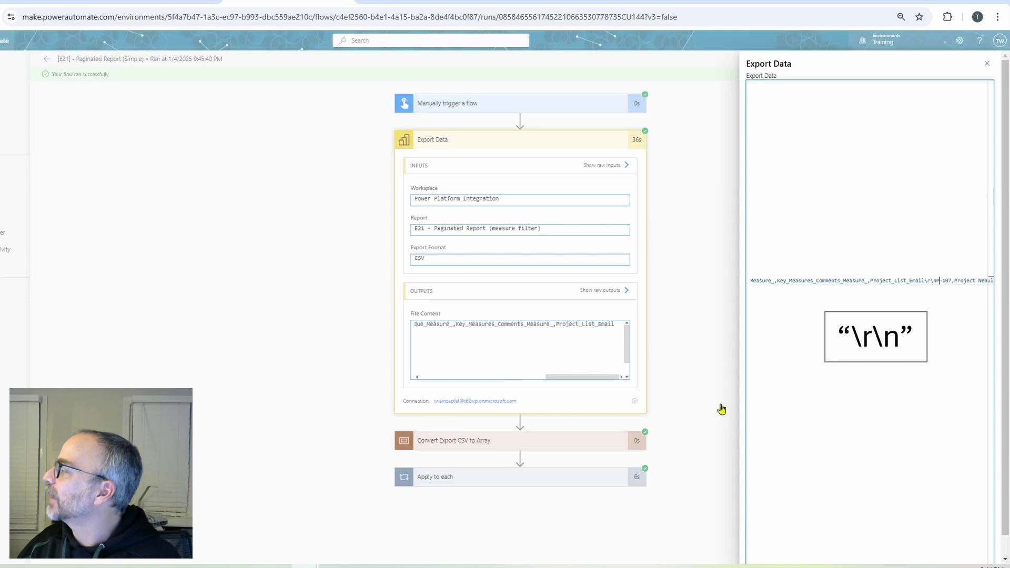
pyautogui.press('Left')
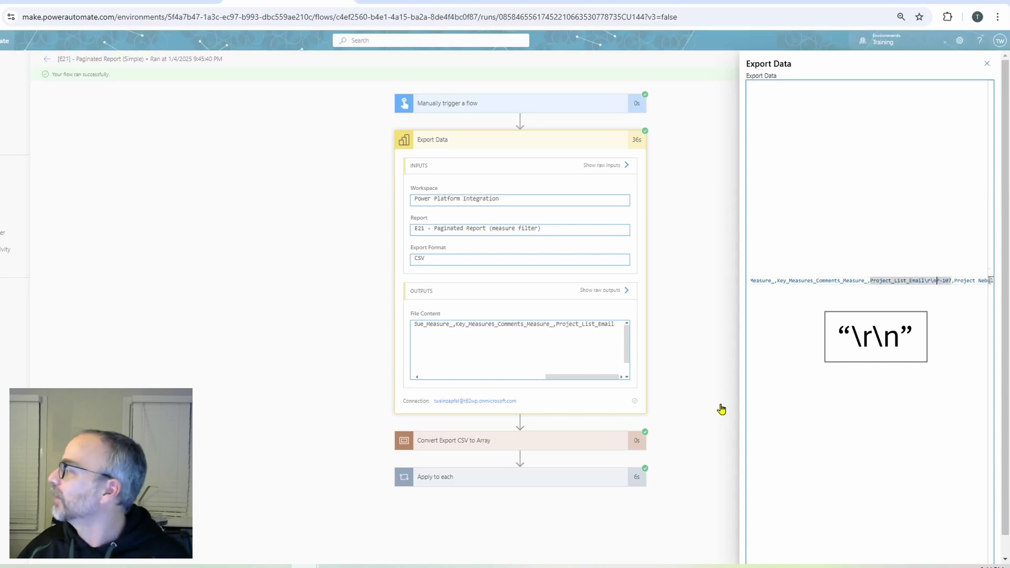
pyautogui.hotkey('shift', 'Left')
pyautogui.hotkey('shift', 'Left')
pyautogui.hotkey('shift', 'Left')
pyautogui.hotkey('shift', 'Left')
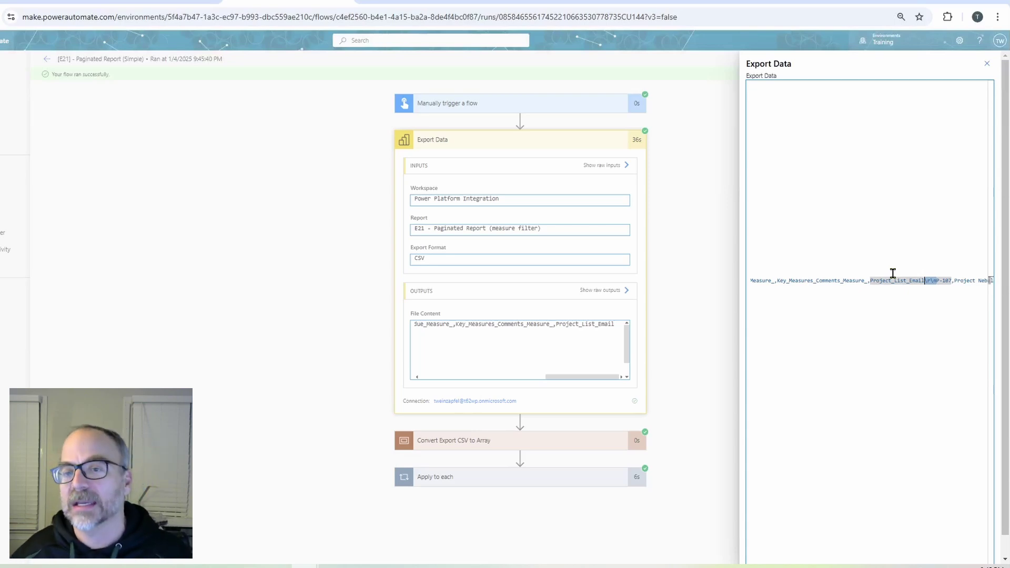
pyautogui.click(909, 280)
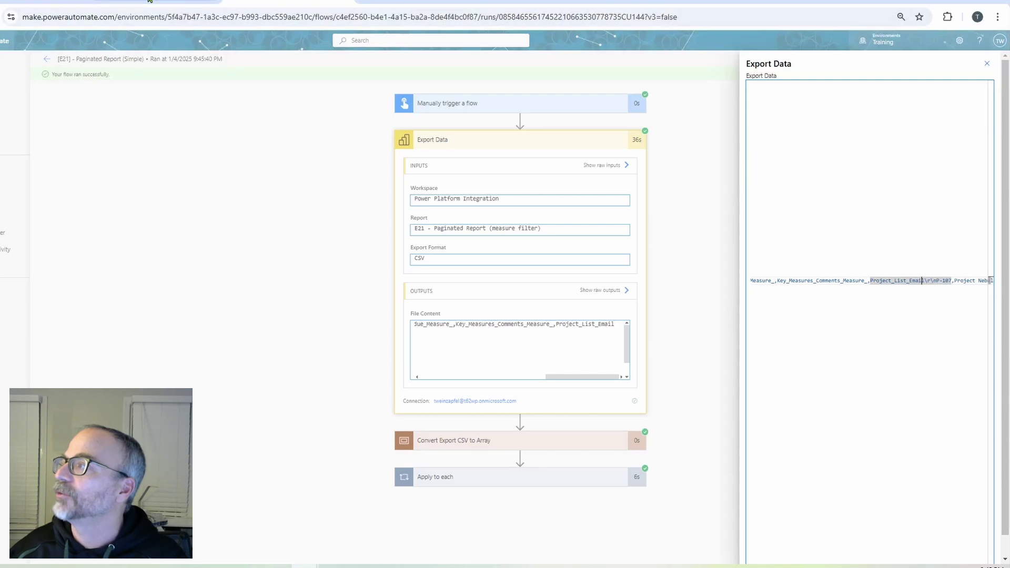
# Step: Return to the flow designer and inspect the Split Data action's expression, highlighting its reference to the Export Data body
pyautogui.hotkey('alt', 'Left')
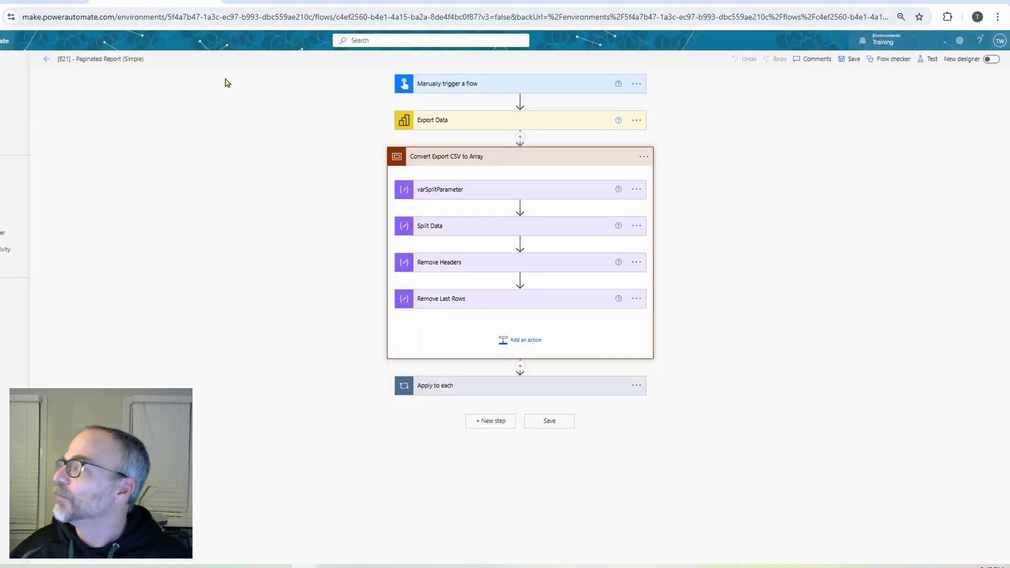
pyautogui.click(456, 232)
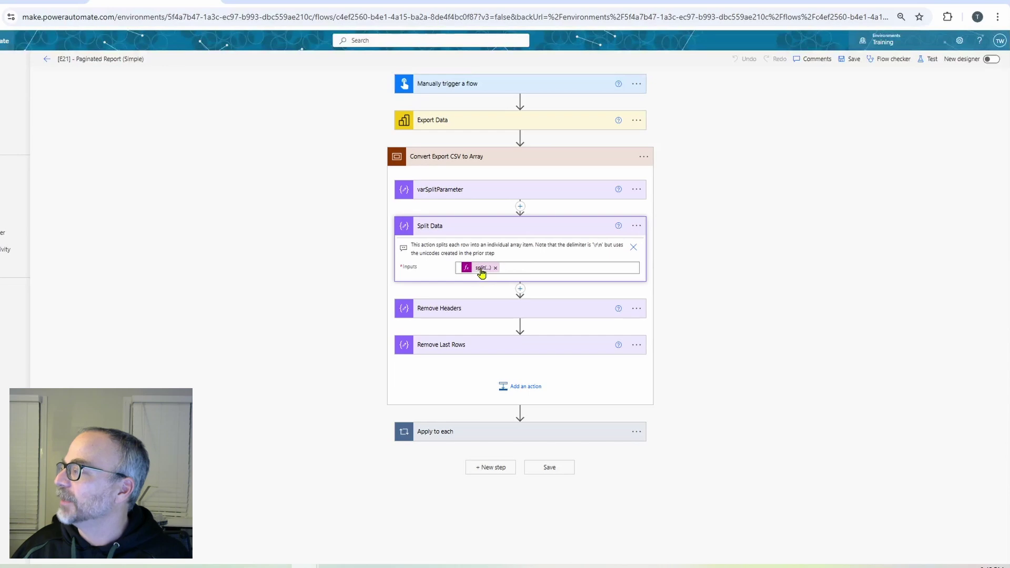
pyautogui.click(480, 268)
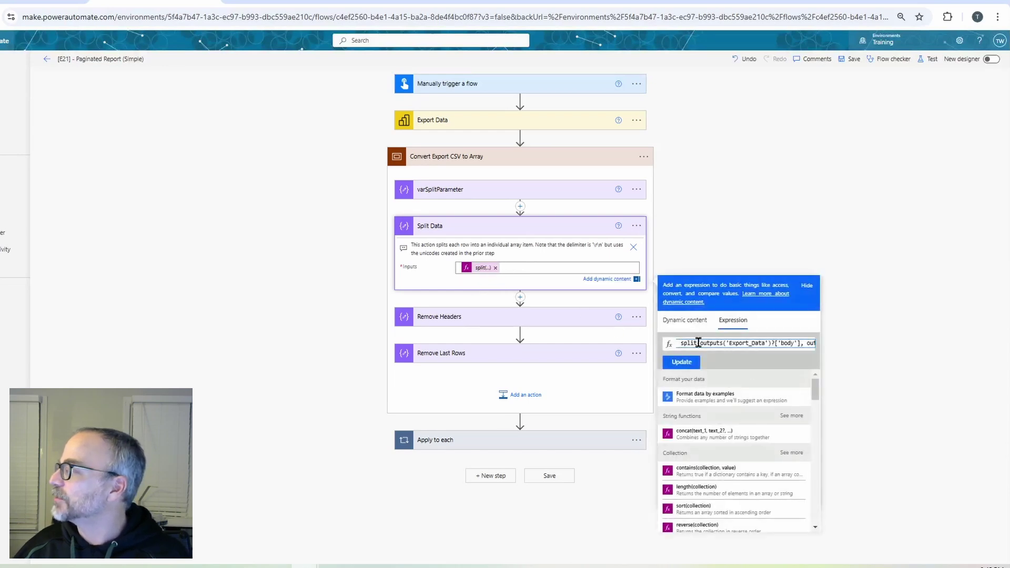
pyautogui.moveTo(698, 343); pyautogui.dragTo(799, 345)
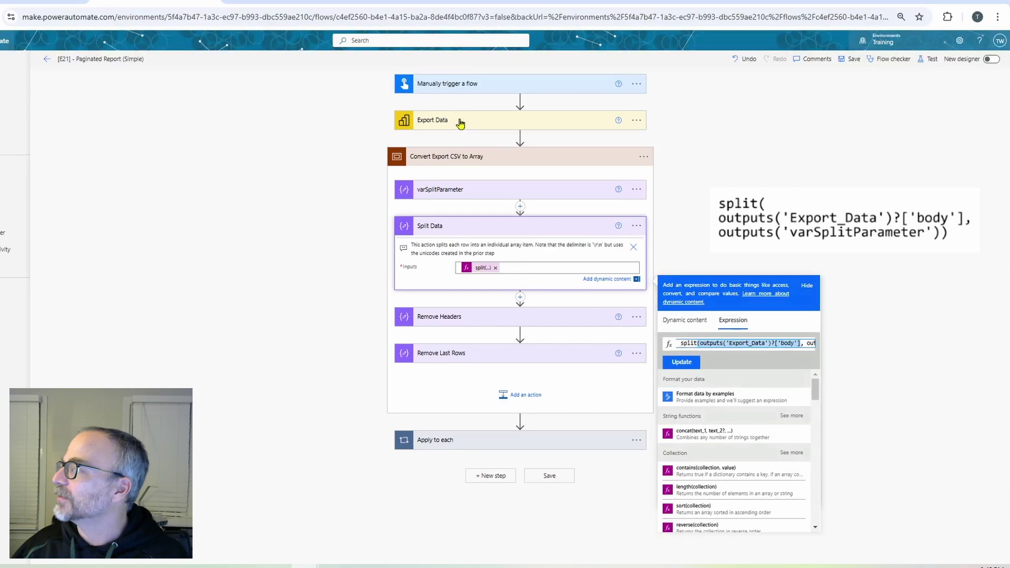
pyautogui.click(800, 343)
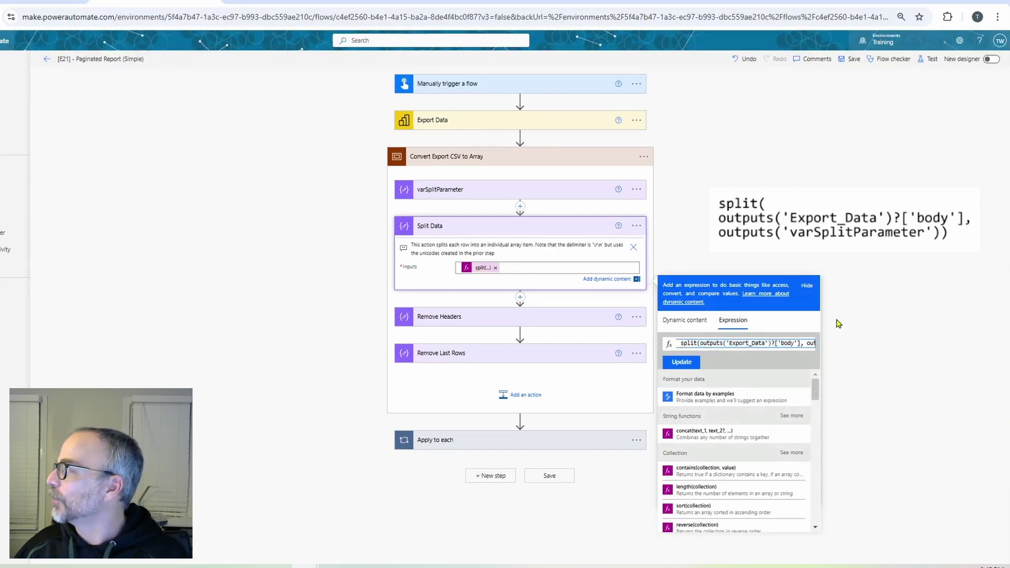
# Step: Try the literal '\r\n' as the delimiter argument in the Split Data expression
pyautogui.press('Right')
pyautogui.press('Right')
pyautogui.press('Right')
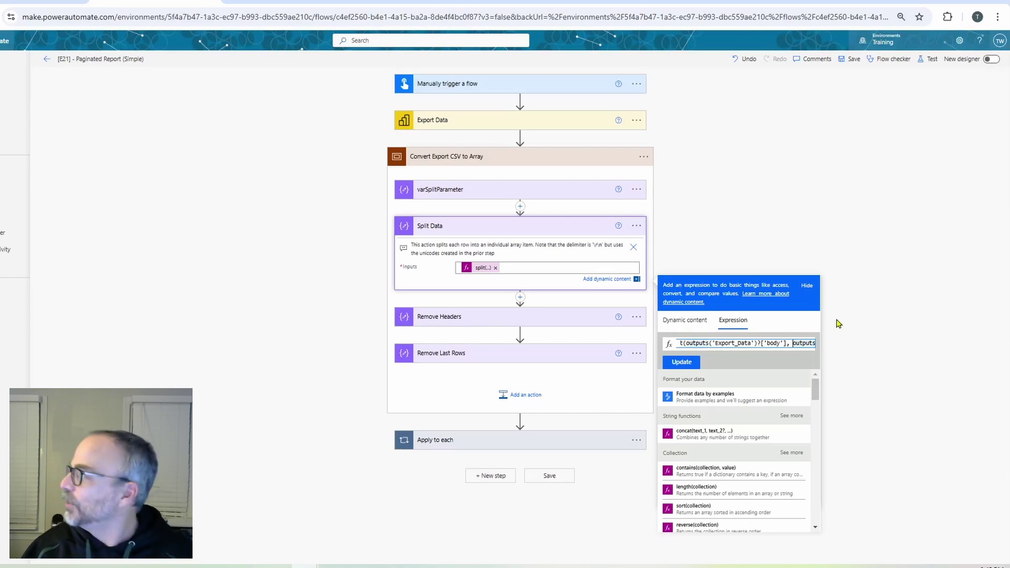
pyautogui.write("'\\")
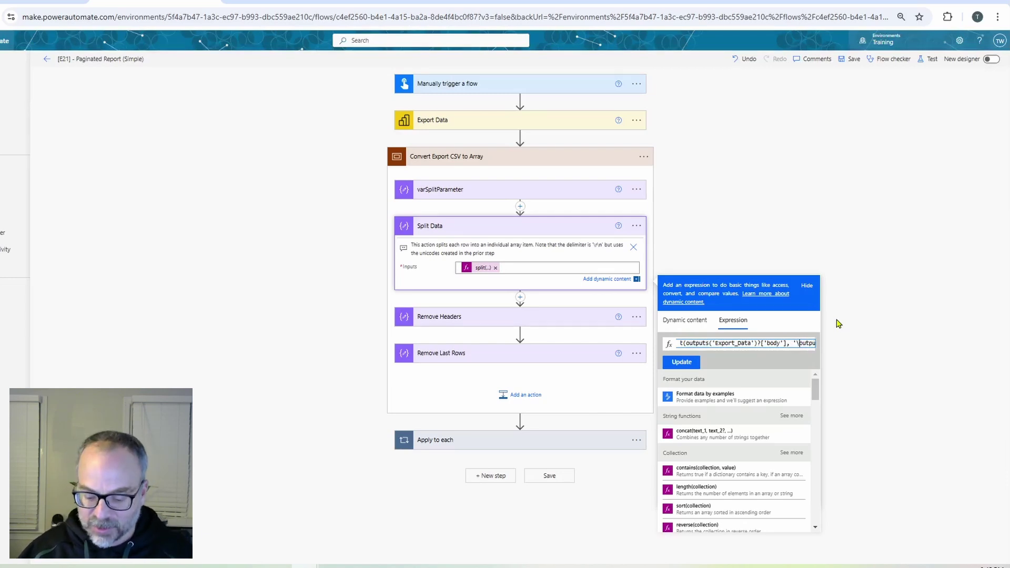
pyautogui.write("\r '")
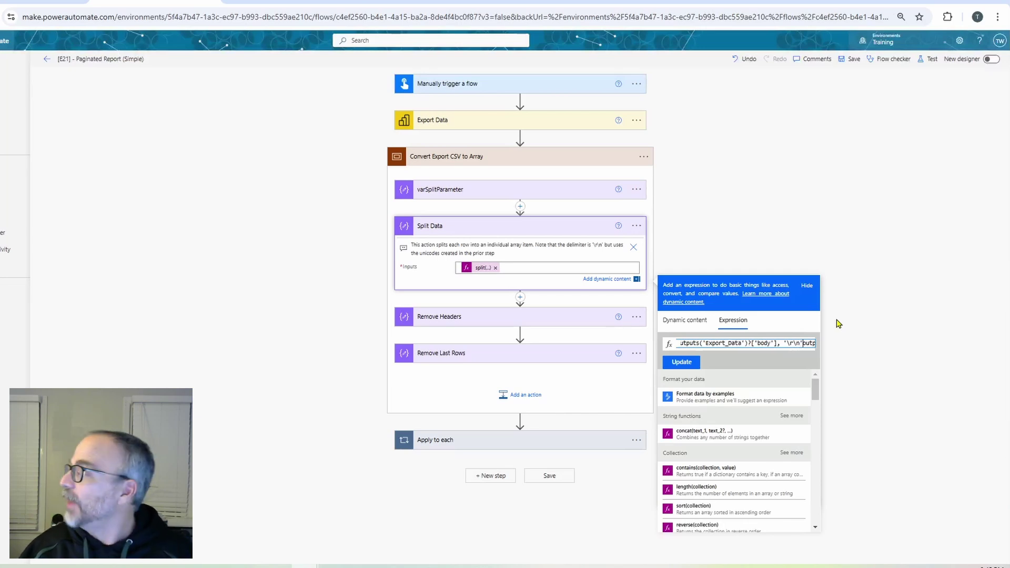
pyautogui.press('BackSpace')
pyautogui.press('BackSpace')
pyautogui.press('BackSpace')
pyautogui.press('BackSpace')
pyautogui.press('BackSpace')
pyautogui.press('BackSpace')
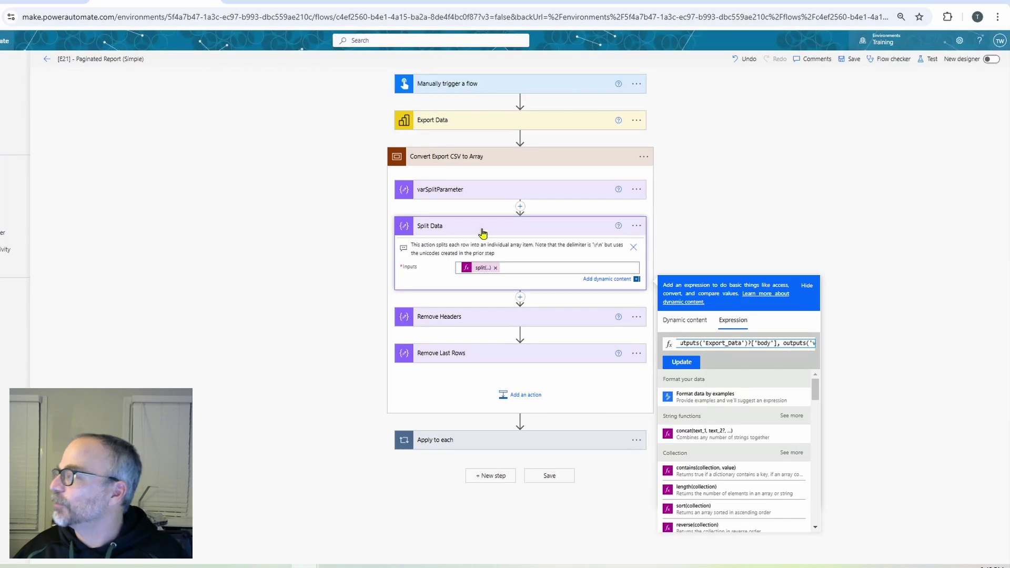
# Step: Review the varSplitParameter action and Split Data's available dynamic content and full split expression, and collapse both actions
pyautogui.click(438, 192)
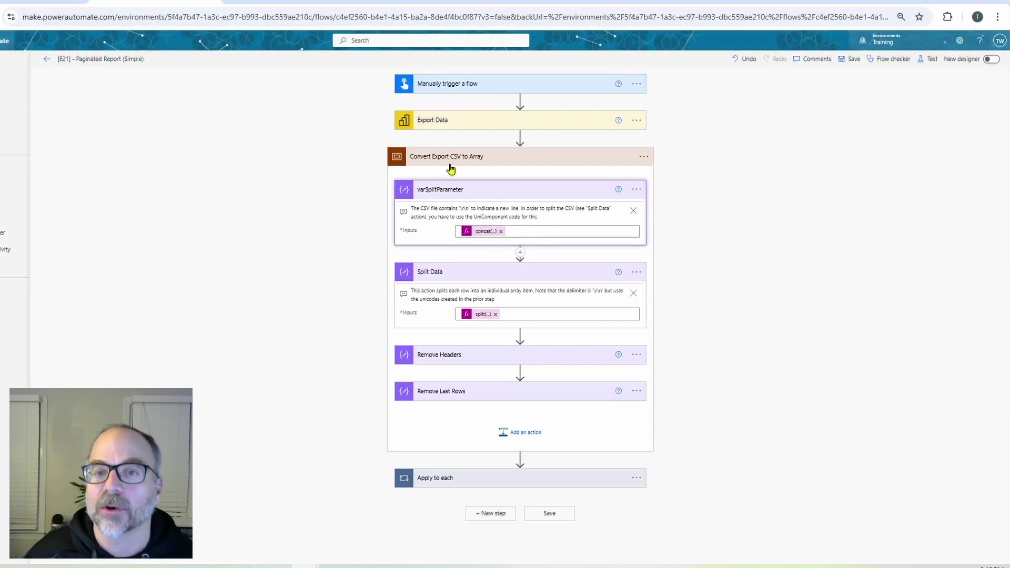
pyautogui.click(483, 315)
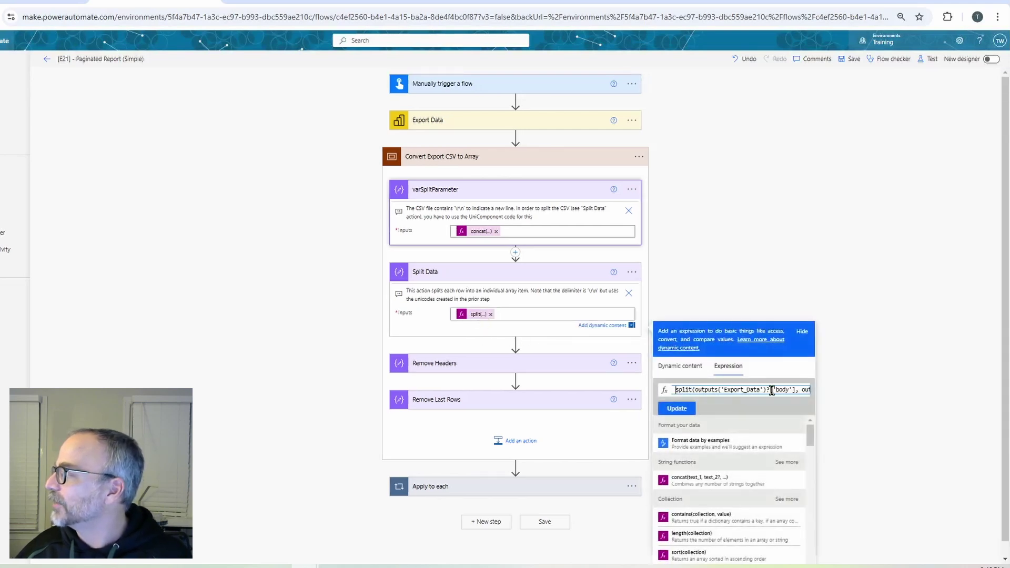
pyautogui.click(680, 366)
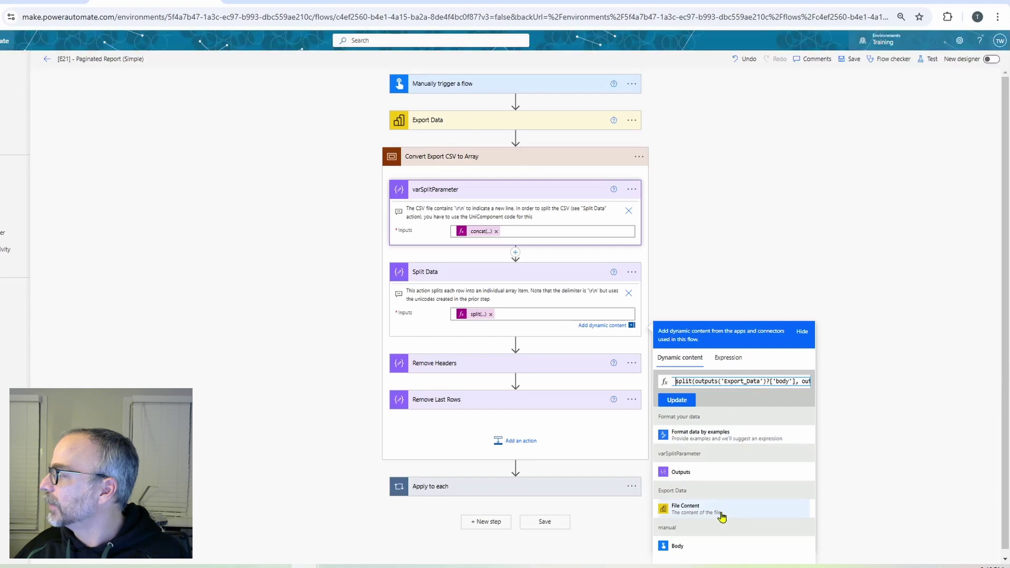
pyautogui.click(766, 381)
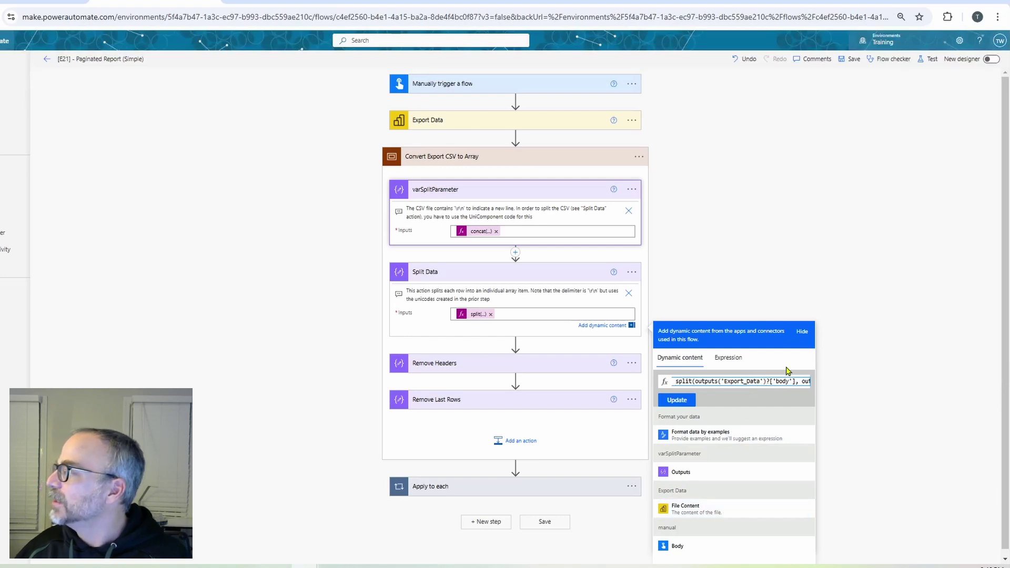
pyautogui.press('Right')
pyautogui.press('Right')
pyautogui.press('Right')
pyautogui.press('Right')
pyautogui.press('Right')
pyautogui.press('Right')
pyautogui.press('Right')
pyautogui.press('Right')
pyautogui.press('Right')
pyautogui.press('Right')
pyautogui.press('Right')
pyautogui.press('Right')
pyautogui.press('Right')
pyautogui.press('Right')
pyautogui.press('Right')
pyautogui.press('Right')
pyautogui.press('Right')
pyautogui.press('Right')
pyautogui.press('Right')
pyautogui.press('Right')
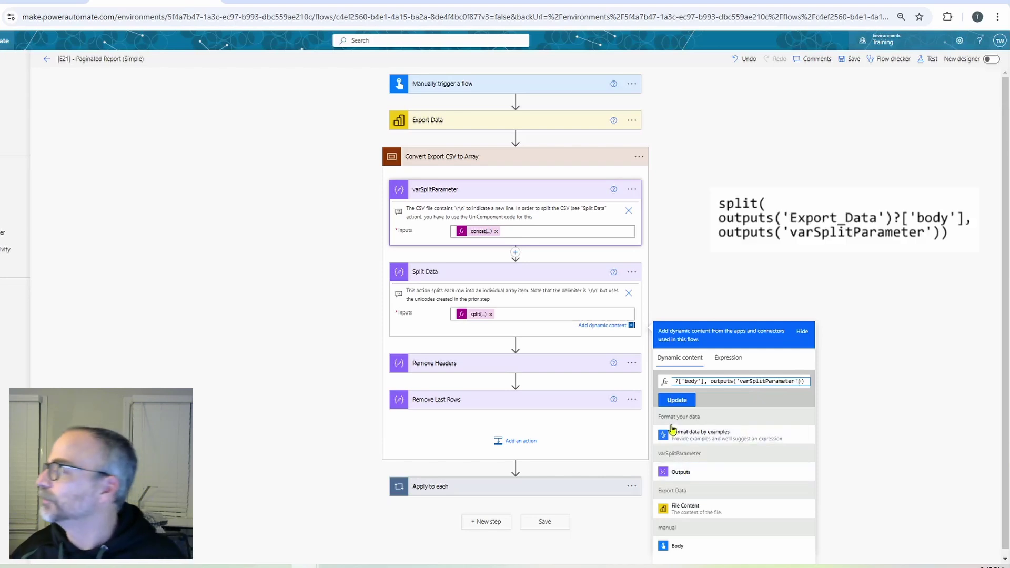
pyautogui.click(726, 253)
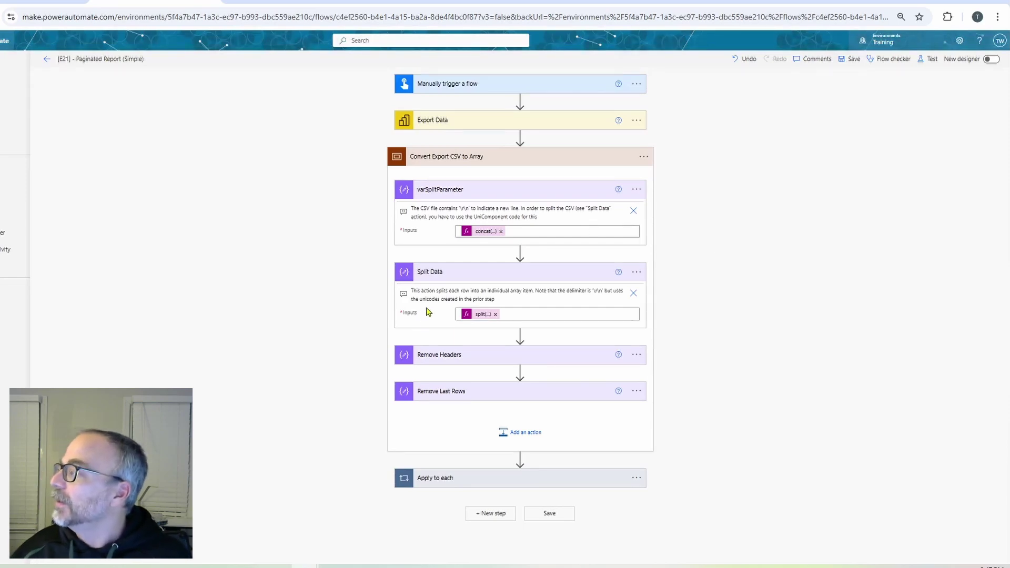
pyautogui.click(463, 274)
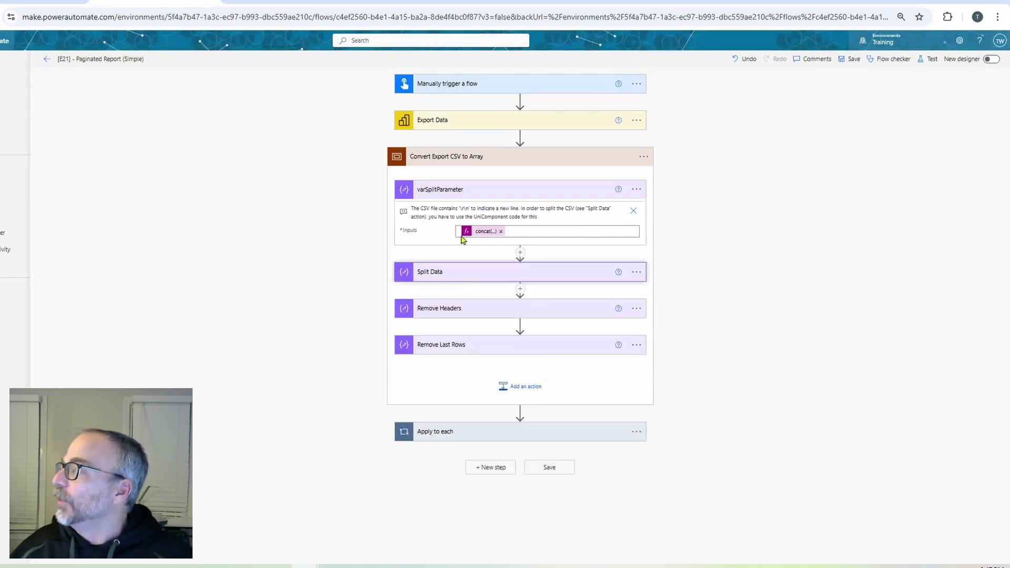
pyautogui.click(462, 192)
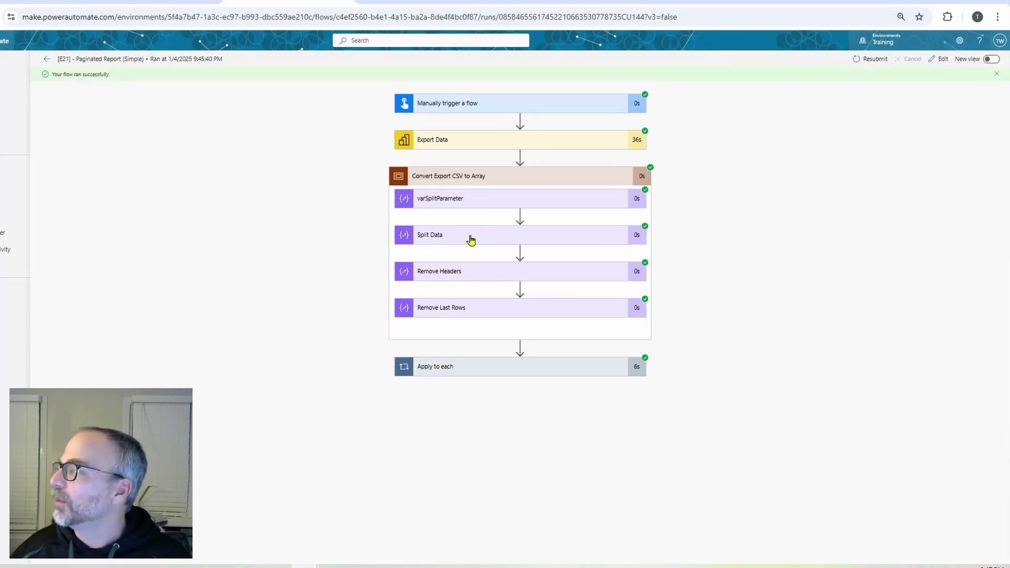
# Step: Examine the Split Data result in the flow run, highlighting its header row and the blank rows at the end
pyautogui.click(471, 240)
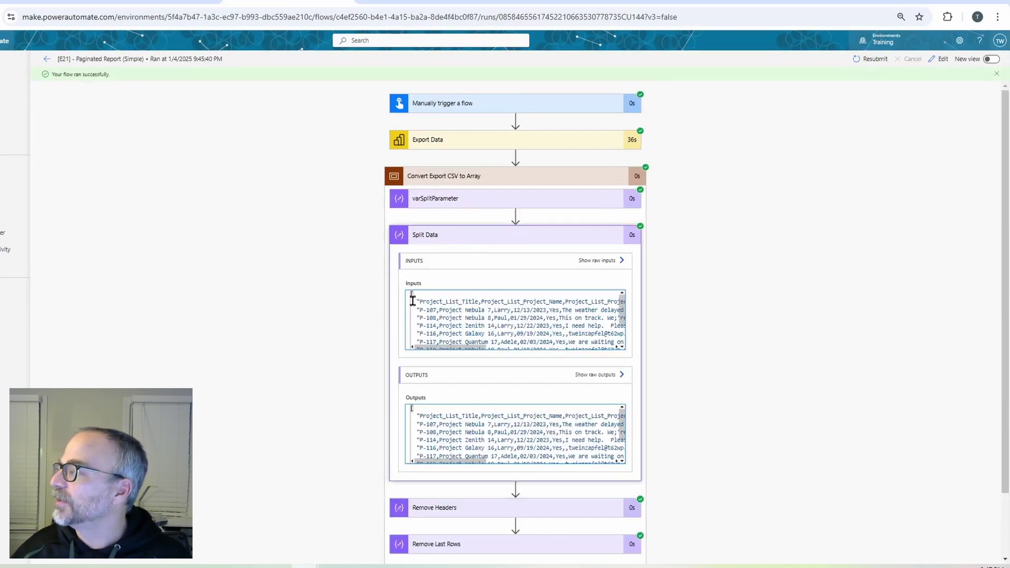
pyautogui.moveTo(413, 300); pyautogui.dragTo(573, 302)
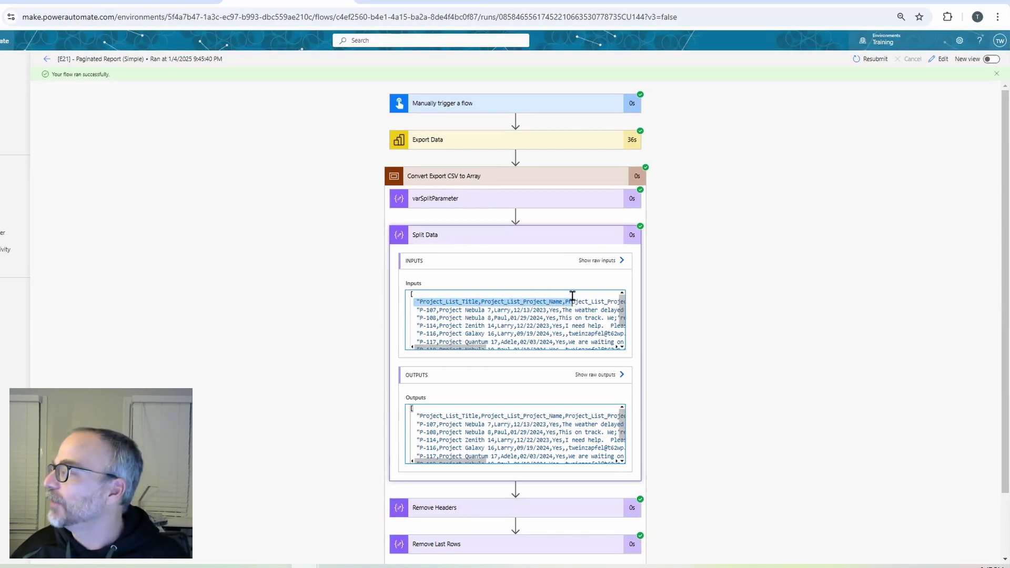
pyautogui.scroll(-2, 571, 299)
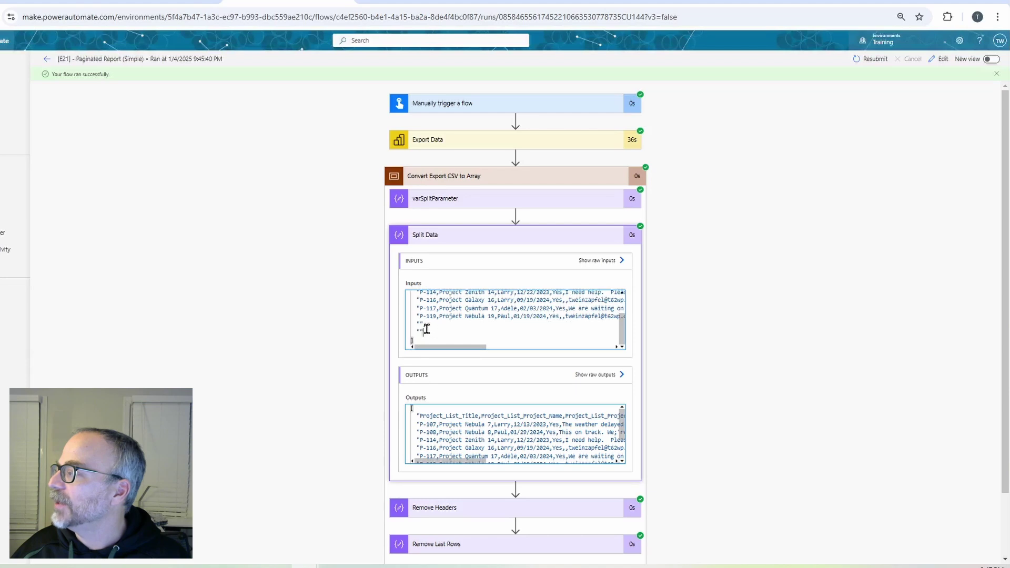
pyautogui.moveTo(424, 332); pyautogui.dragTo(407, 325)
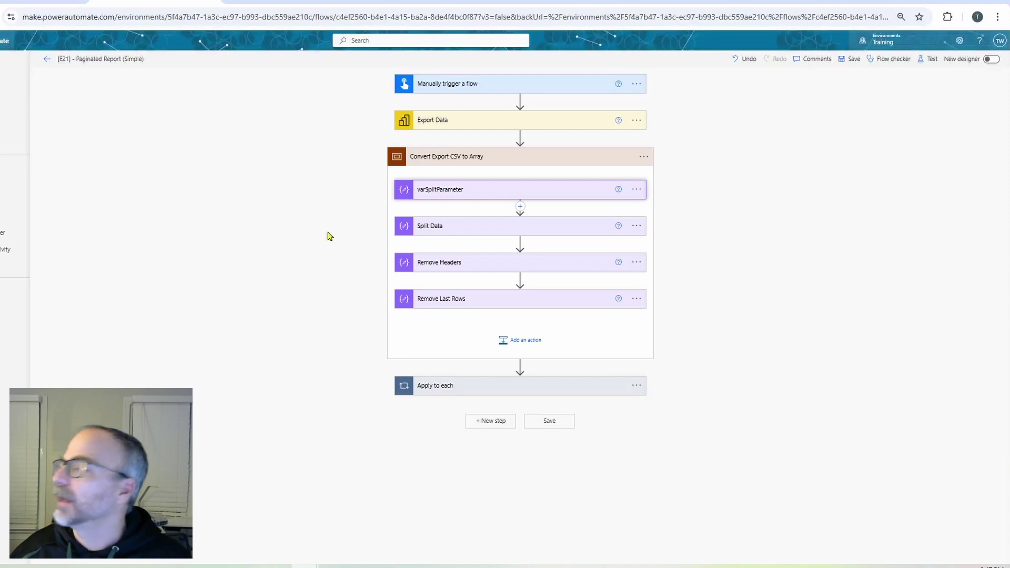
# Step: Inspect the skip expression of the Remove Headers action in the flow designer and collapse the action
pyautogui.click(471, 261)
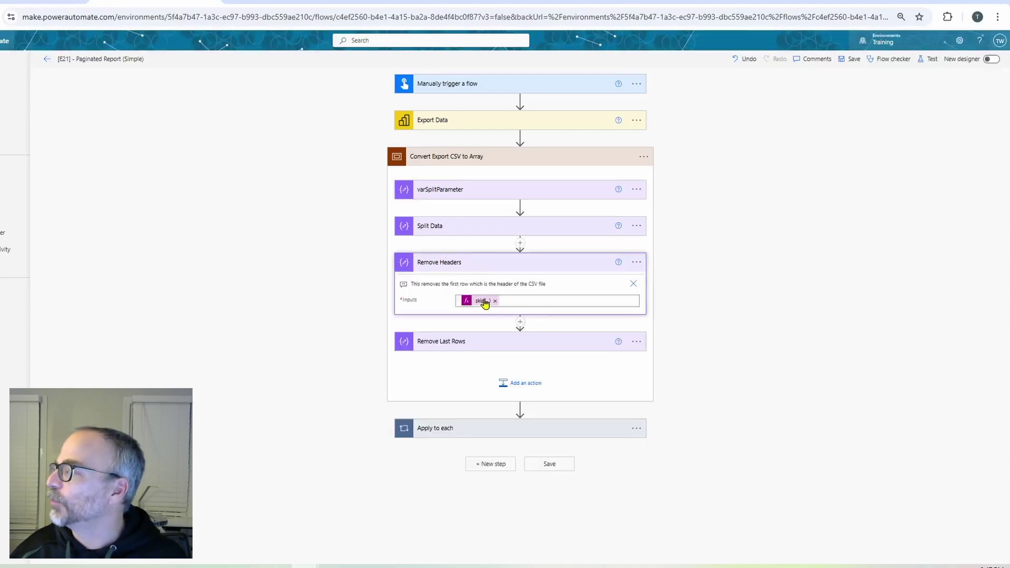
pyautogui.click(479, 304)
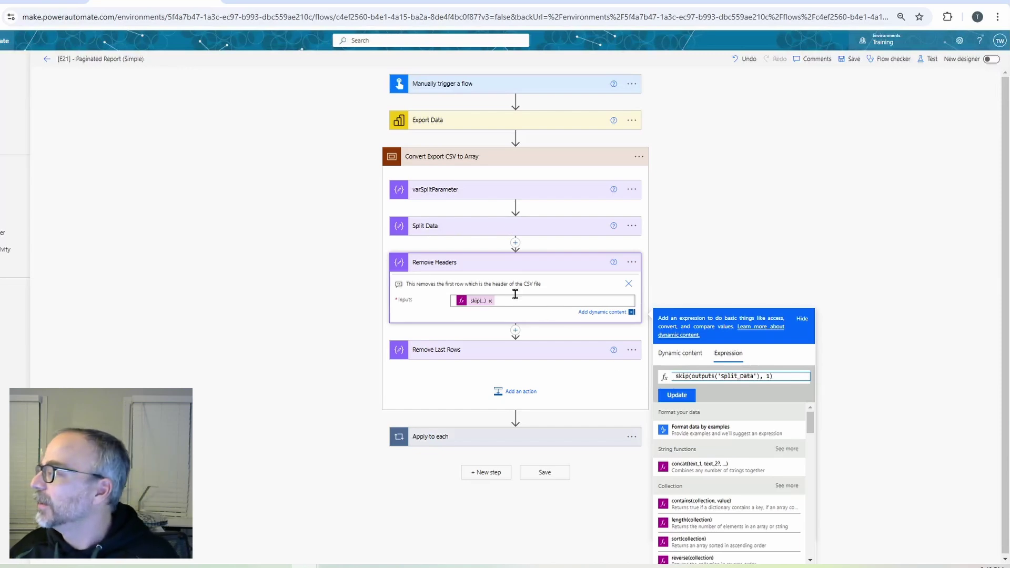
pyautogui.click(458, 263)
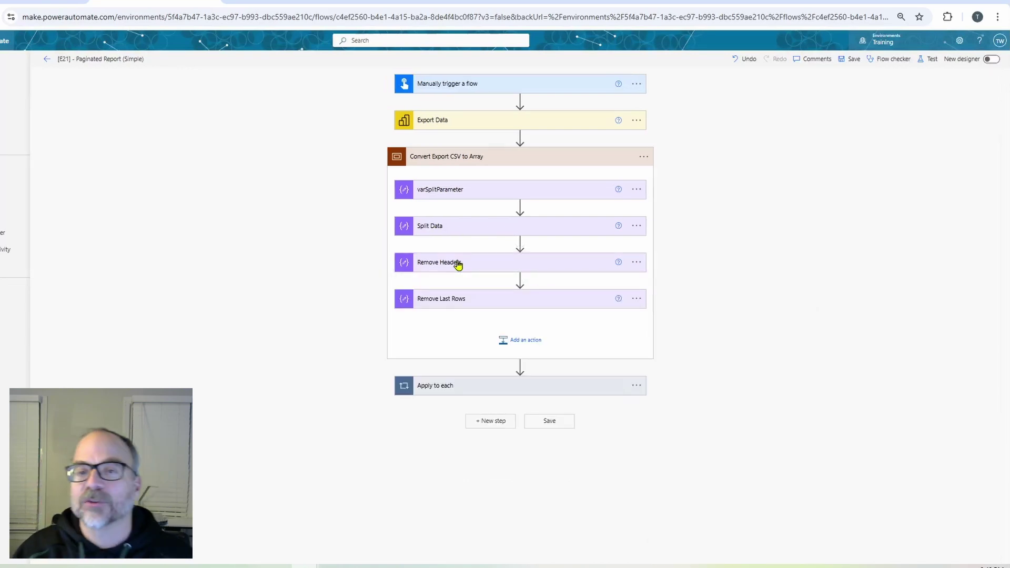
# Step: Inspect the full take expression in the Remove Last Rows action and collapse the action
pyautogui.click(466, 299)
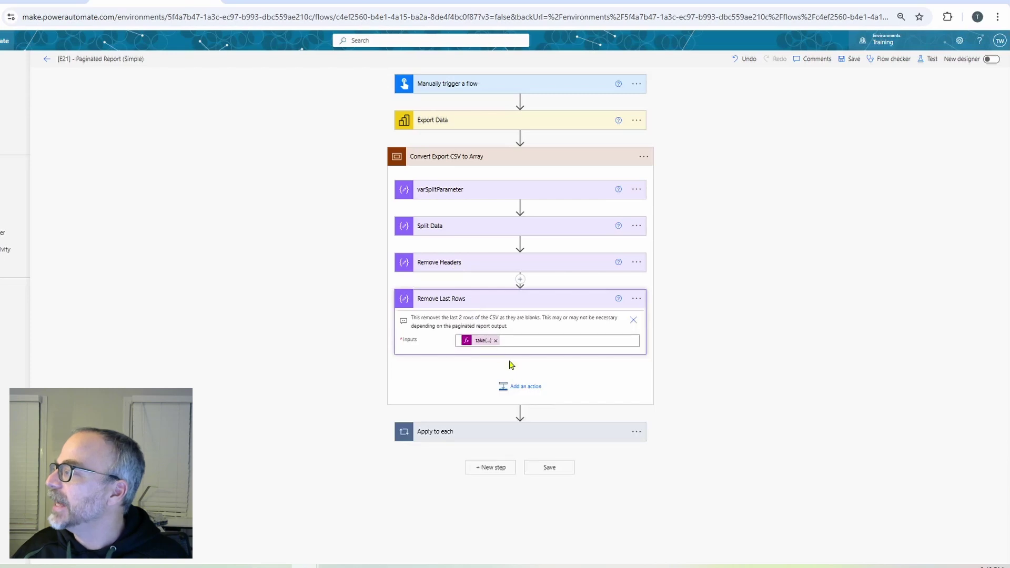
pyautogui.click(482, 342)
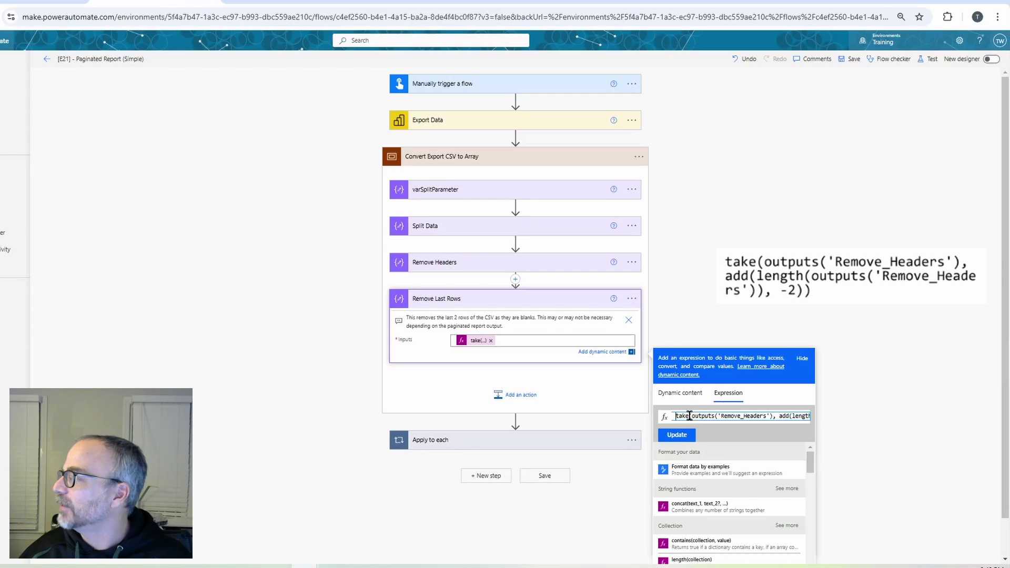
pyautogui.click(777, 417)
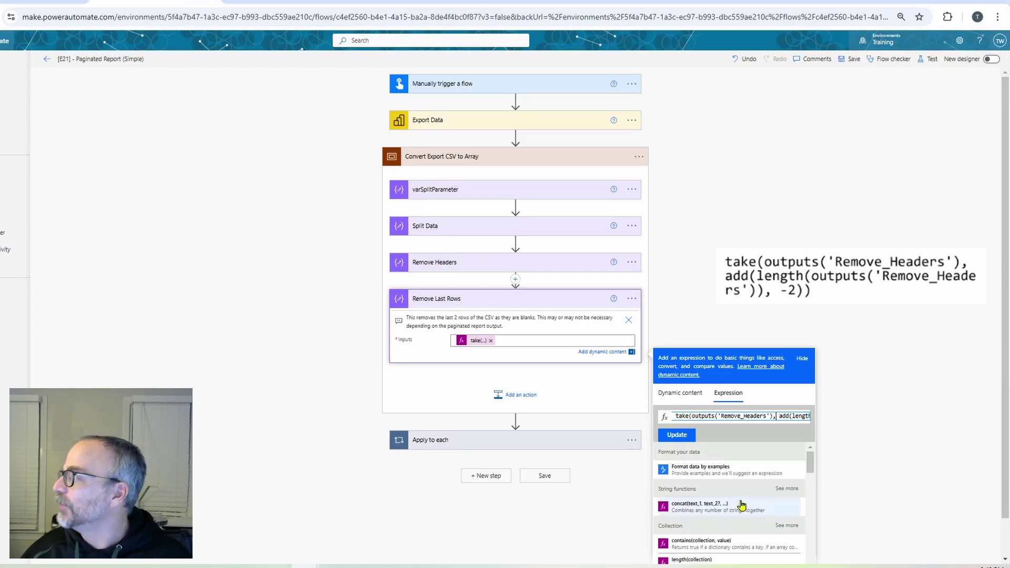
pyautogui.press('Right')
pyautogui.press('Right')
pyautogui.press('Right')
pyautogui.press('Right')
pyautogui.press('Right')
pyautogui.press('Right')
pyautogui.press('Right')
pyautogui.press('Right')
pyautogui.press('Right')
pyautogui.press('Right')
pyautogui.press('Right')
pyautogui.press('Right')
pyautogui.press('Right')
pyautogui.press('Right')
pyautogui.press('Right')
pyautogui.press('Right')
pyautogui.press('Right')
pyautogui.press('Right')
pyautogui.press('Right')
pyautogui.press('Right')
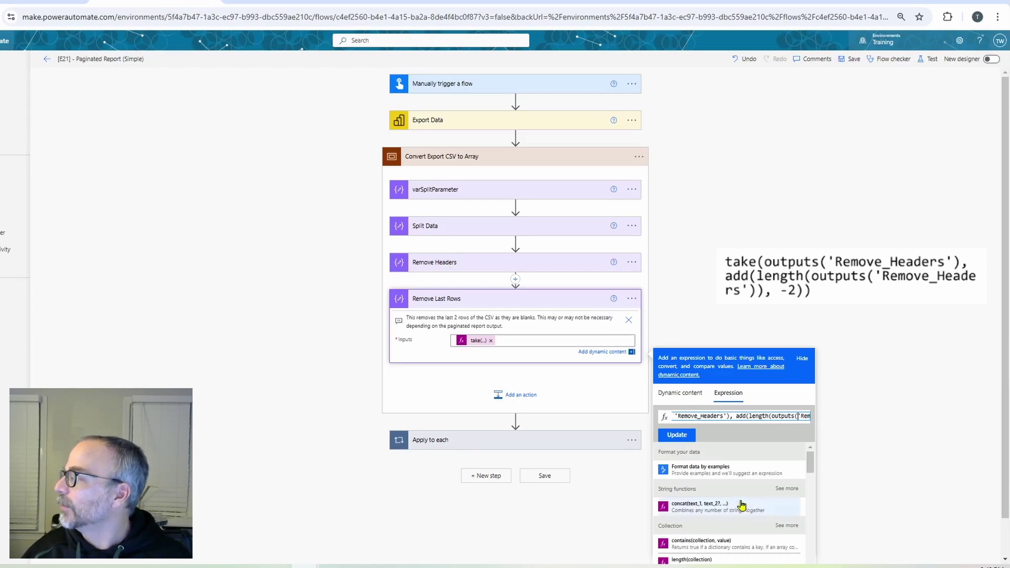
pyautogui.press('Right')
pyautogui.press('Right')
pyautogui.press('Right')
pyautogui.press('Right')
pyautogui.press('Right')
pyautogui.press('Right')
pyautogui.press('Right')
pyautogui.press('Right')
pyautogui.press('Right')
pyautogui.press('Right')
pyautogui.press('Right')
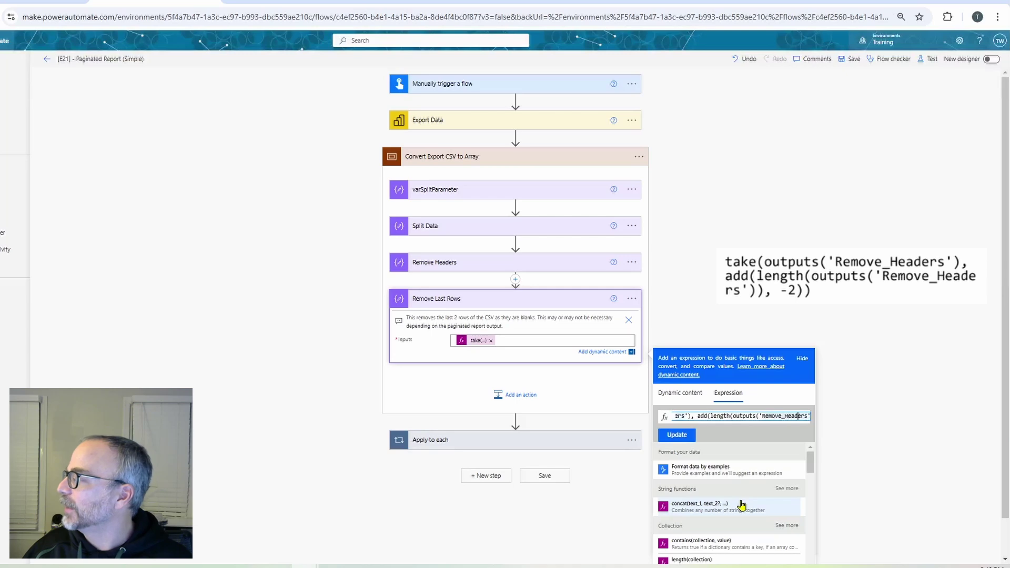
pyautogui.press('Right')
pyautogui.press('Right')
pyautogui.press('Right')
pyautogui.press('Right')
pyautogui.press('Right')
pyautogui.press('Right')
pyautogui.press('Right')
pyautogui.press('Right')
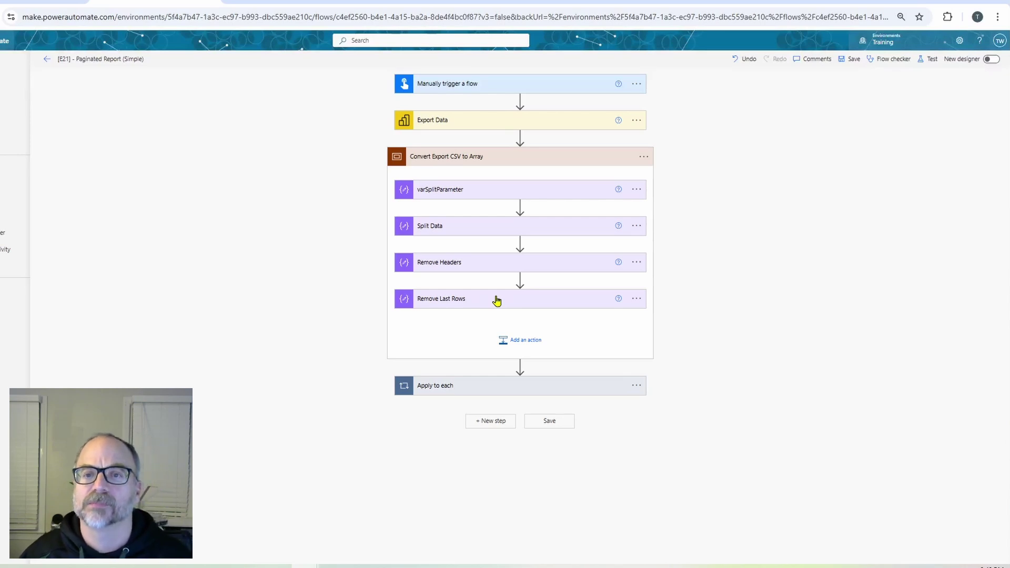
# Step: Look at the Control actions that can be inserted between Convert Export CSV to Array and Apply to each, and cancel the insertion
pyautogui.click(489, 156)
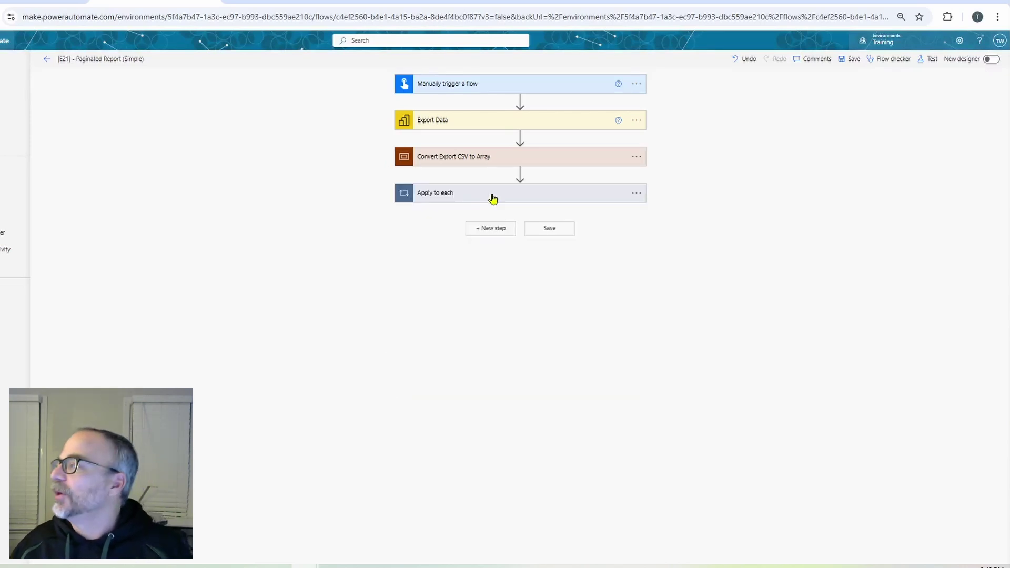
pyautogui.click(493, 197)
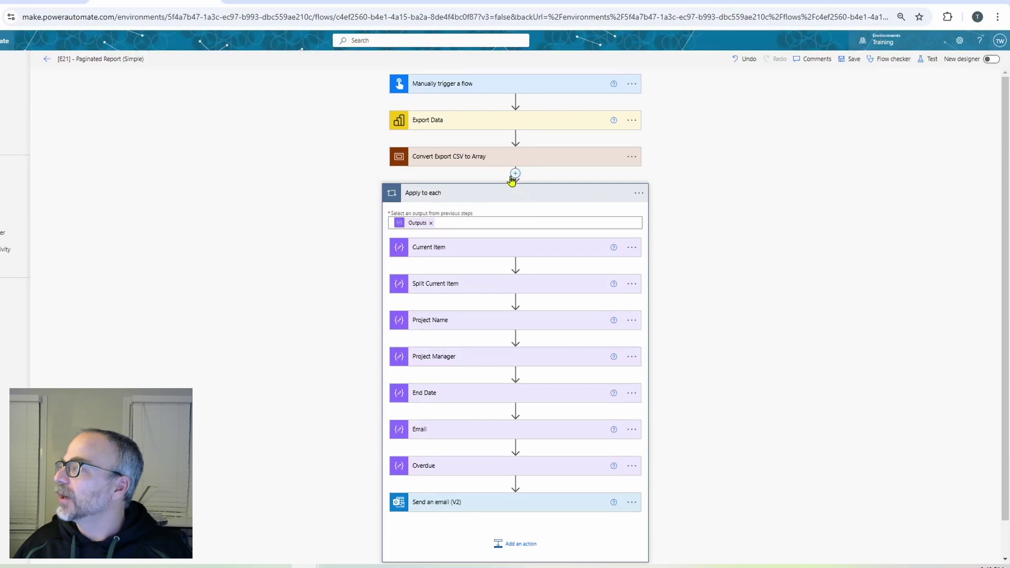
pyautogui.click(515, 174)
pyautogui.click(503, 185)
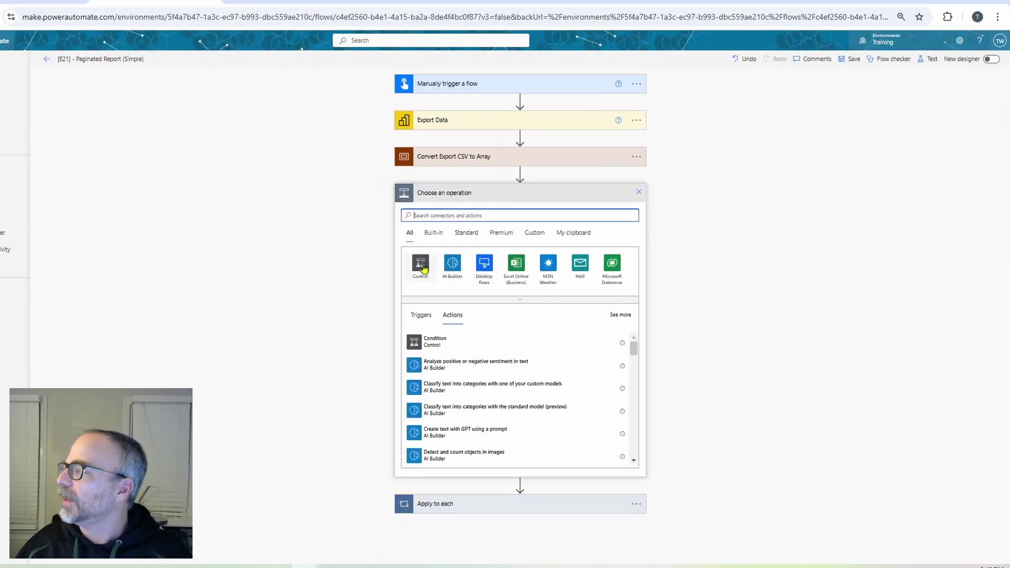
pyautogui.click(421, 266)
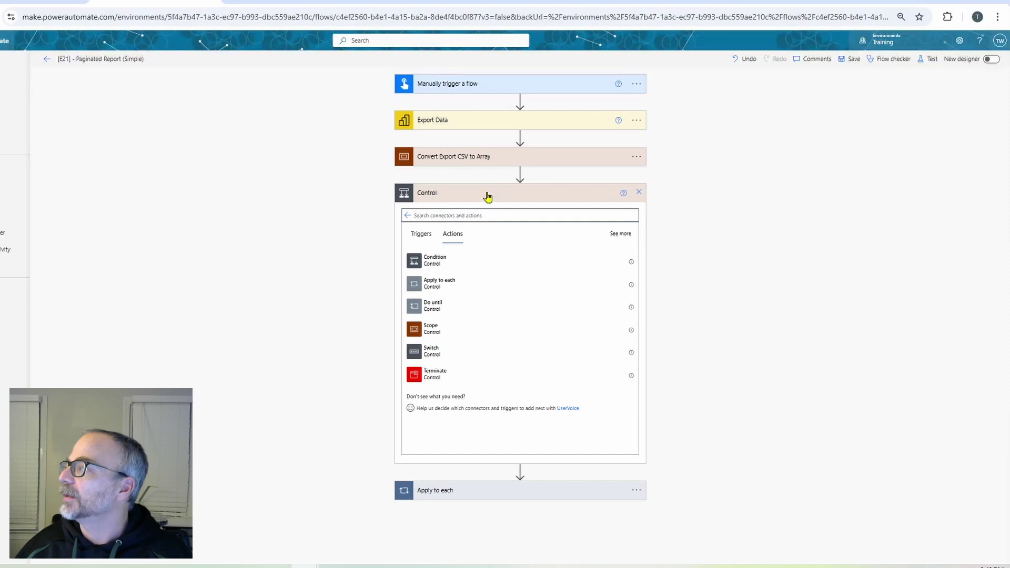
pyautogui.click(639, 192)
# Step: Examine the inputs and outputs of the Remove Last Rows action in the flow run
pyautogui.click(274, 1)
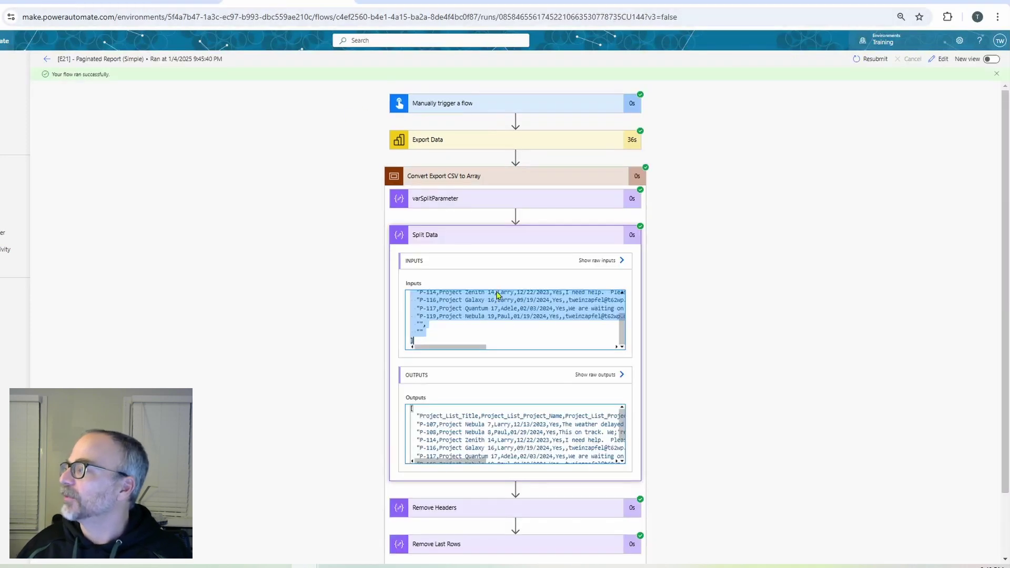
pyautogui.scroll(-5, 553, 441)
pyautogui.scroll(-2, 665, 440)
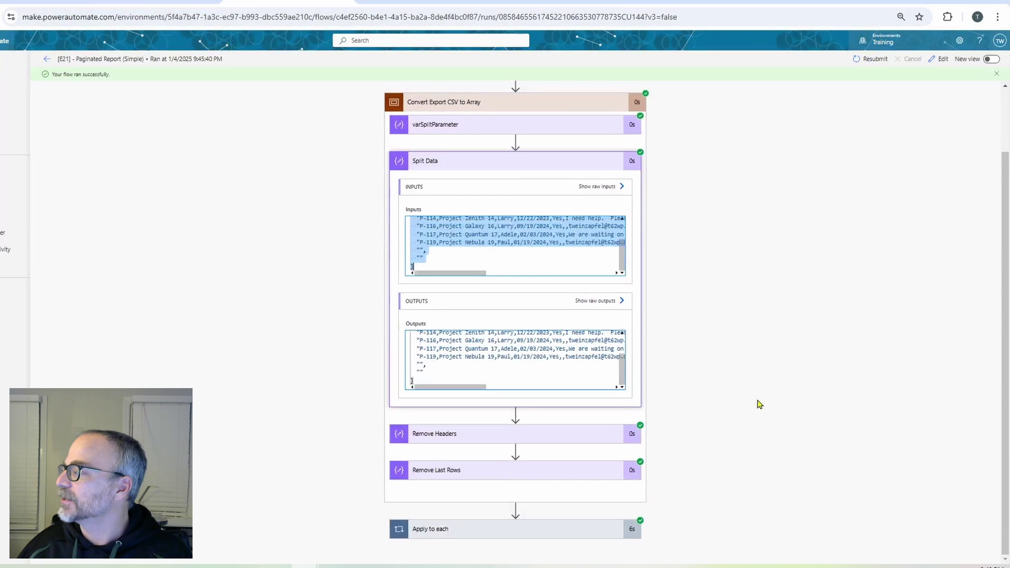
pyautogui.click(514, 471)
pyautogui.scroll(-5, 832, 318)
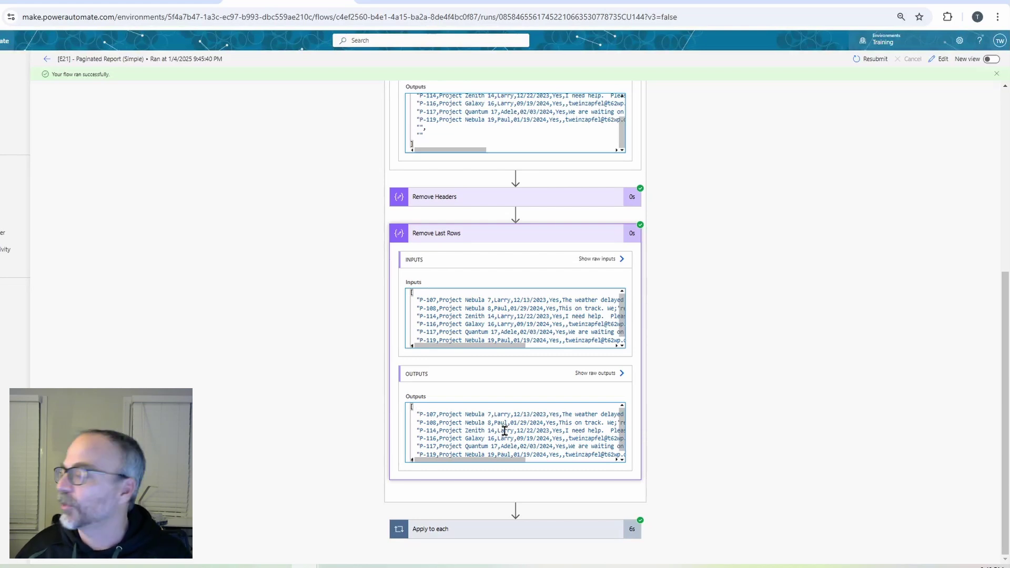
pyautogui.moveTo(503, 459); pyautogui.dragTo(447, 462)
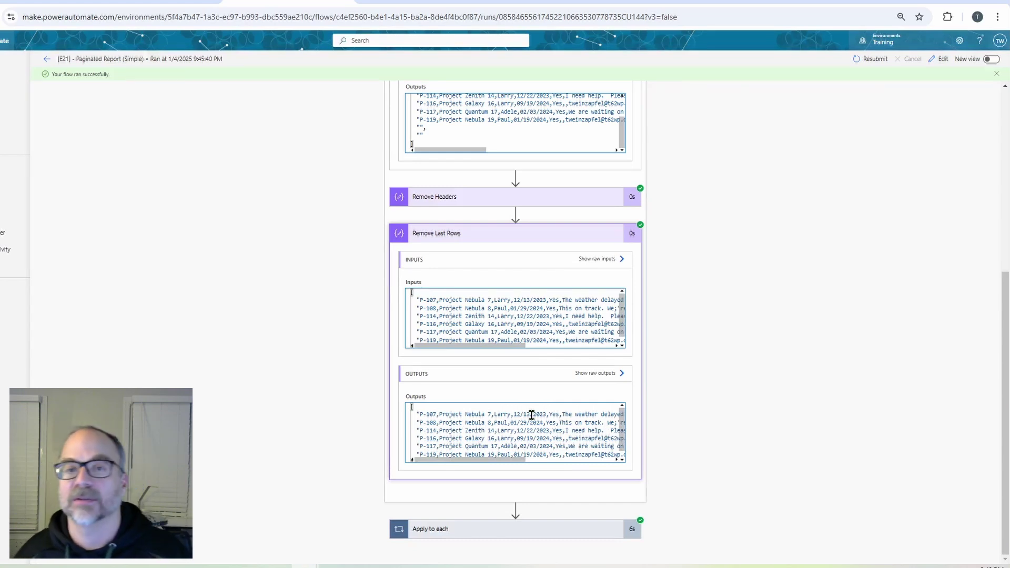
# Step: Check in the flow designer which output Apply to each loops over, and review the actions inside the Convert Export CSV to Array scope
pyautogui.click(141, 4)
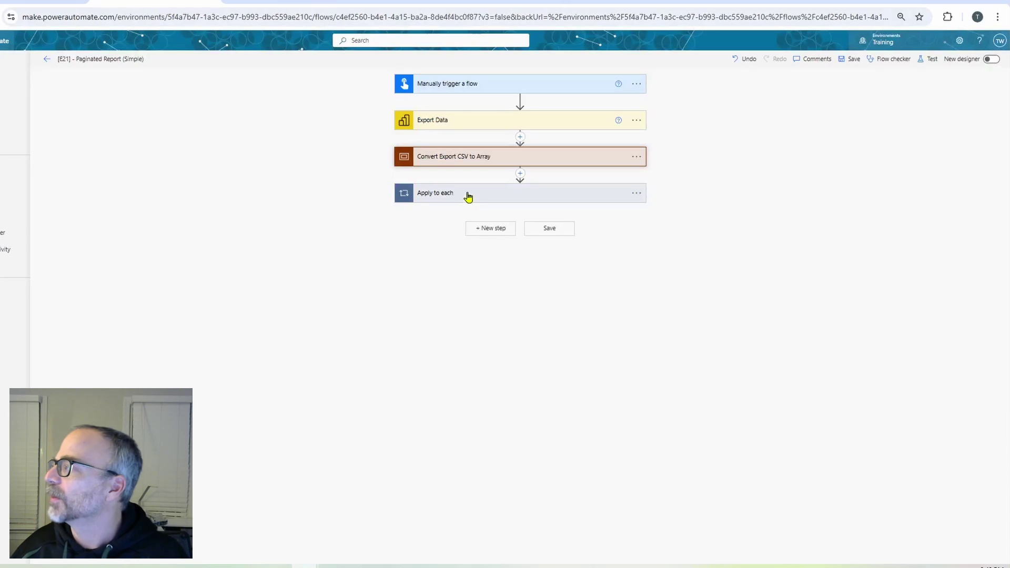
pyautogui.click(467, 196)
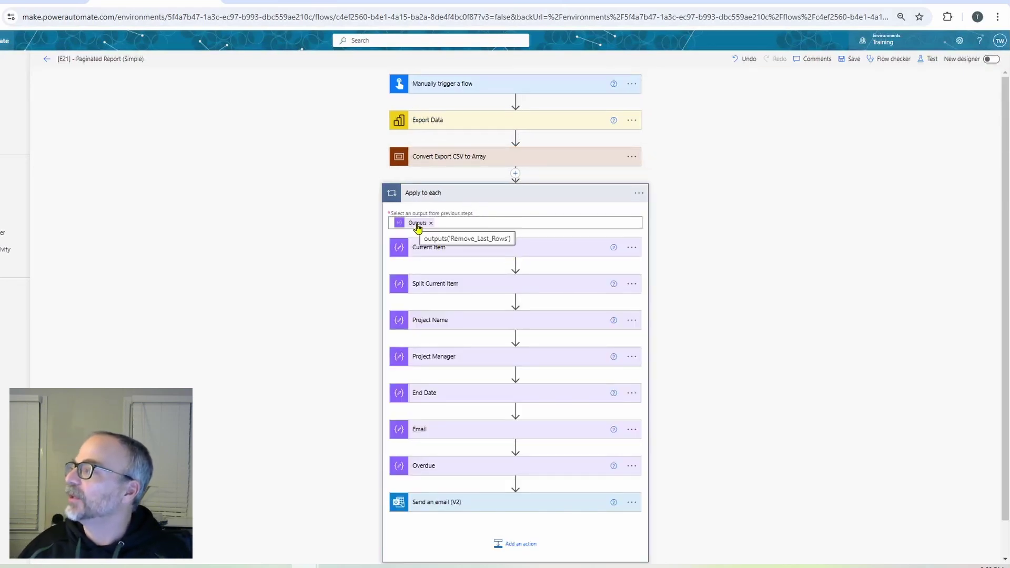
pyautogui.click(467, 157)
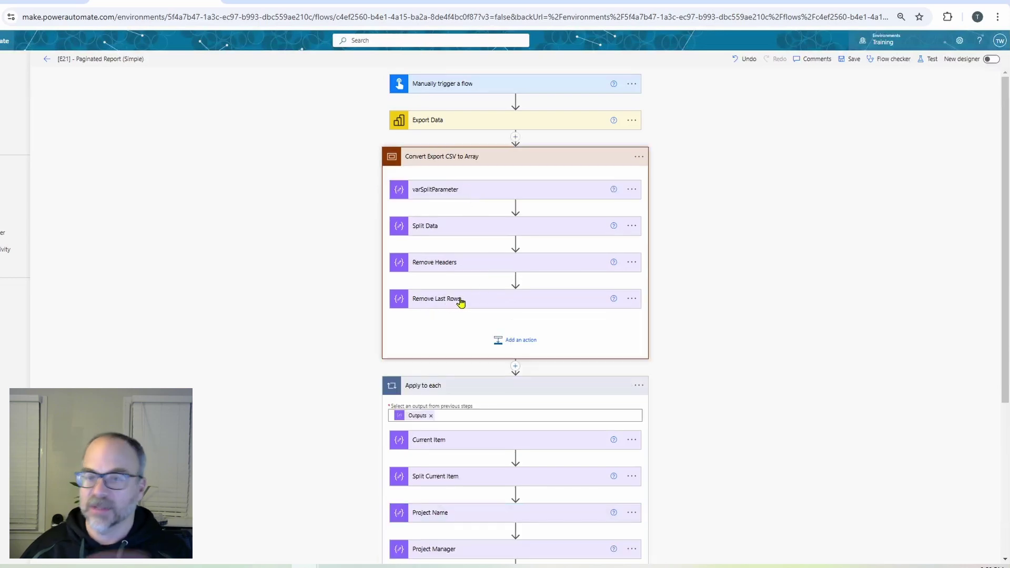
pyautogui.click(470, 157)
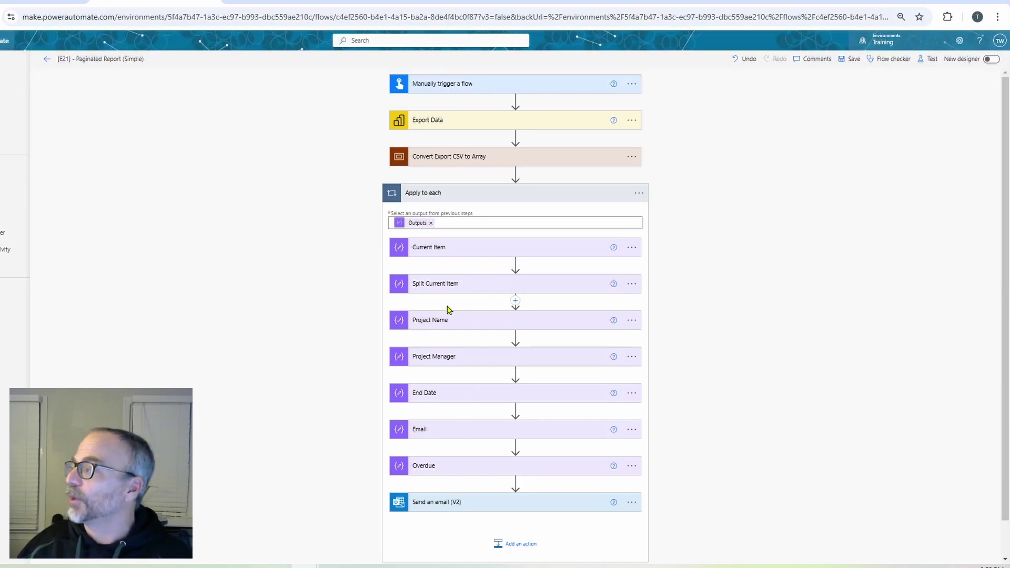
# Step: Inspect the Current Item action and its available dynamic content, and highlight the matching rows in the run's Remove Last Rows output
pyautogui.click(466, 251)
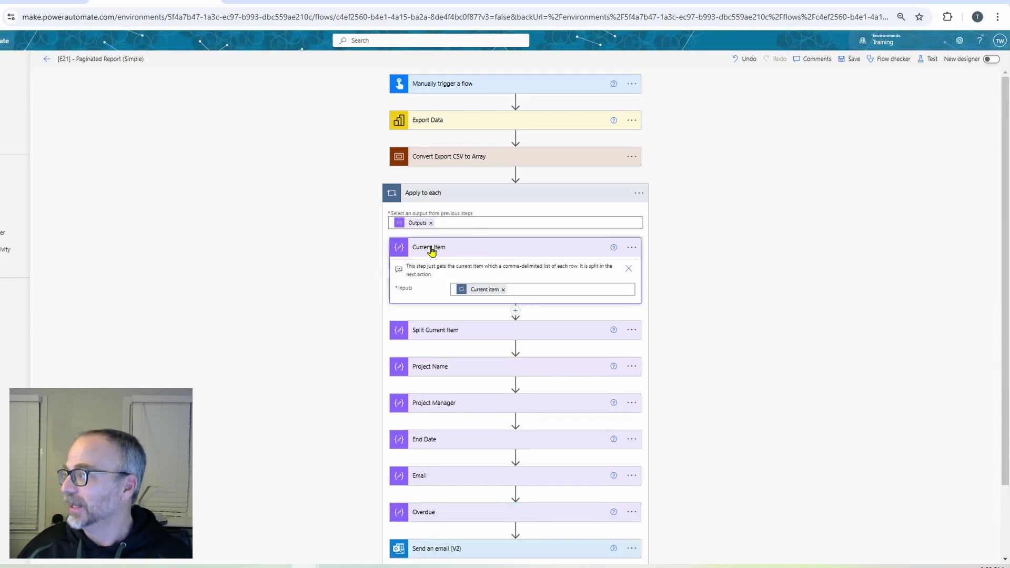
pyautogui.click(528, 289)
pyautogui.scroll(-10, 767, 410)
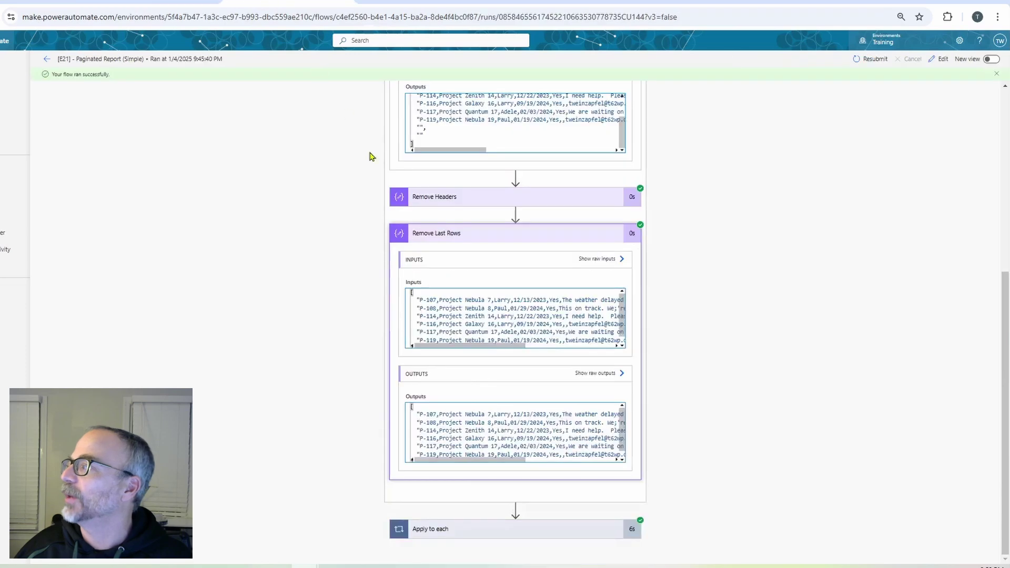
pyautogui.moveTo(416, 414); pyautogui.dragTo(623, 419)
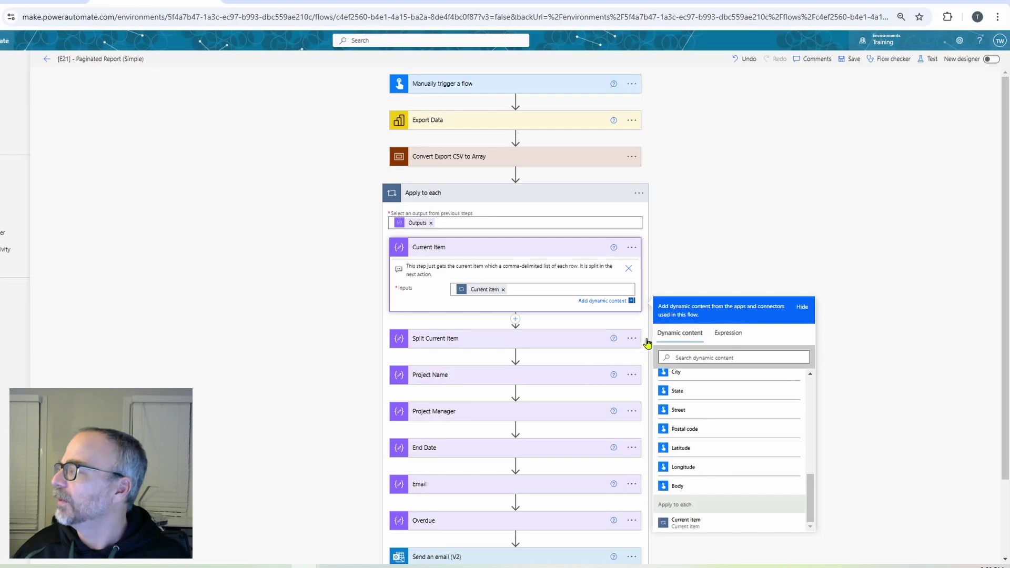
# Step: Inspect the Split Current Item expression against the comma-delimited rows in the flow run, and collapse the action
pyautogui.click(480, 339)
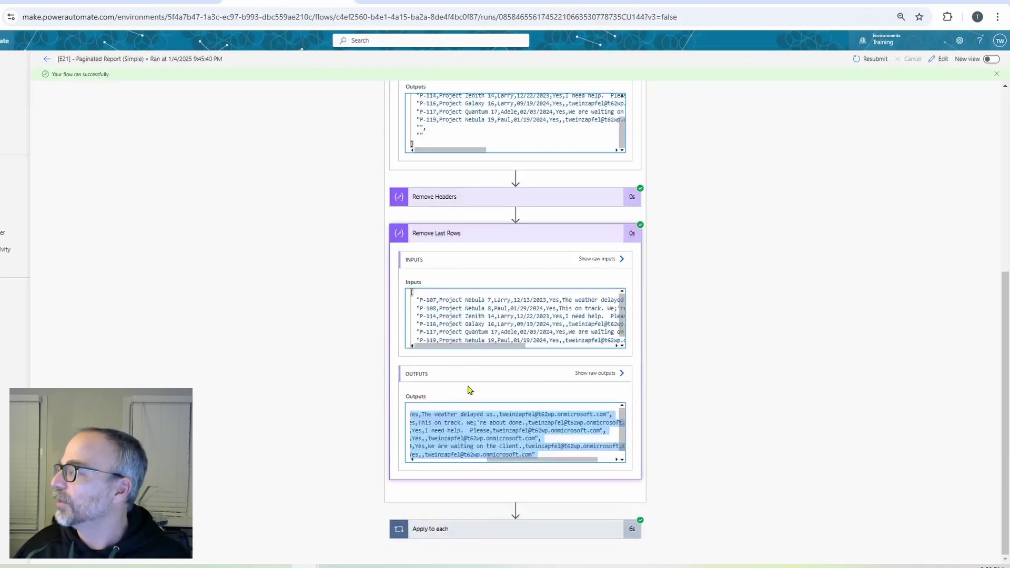
pyautogui.click(457, 423)
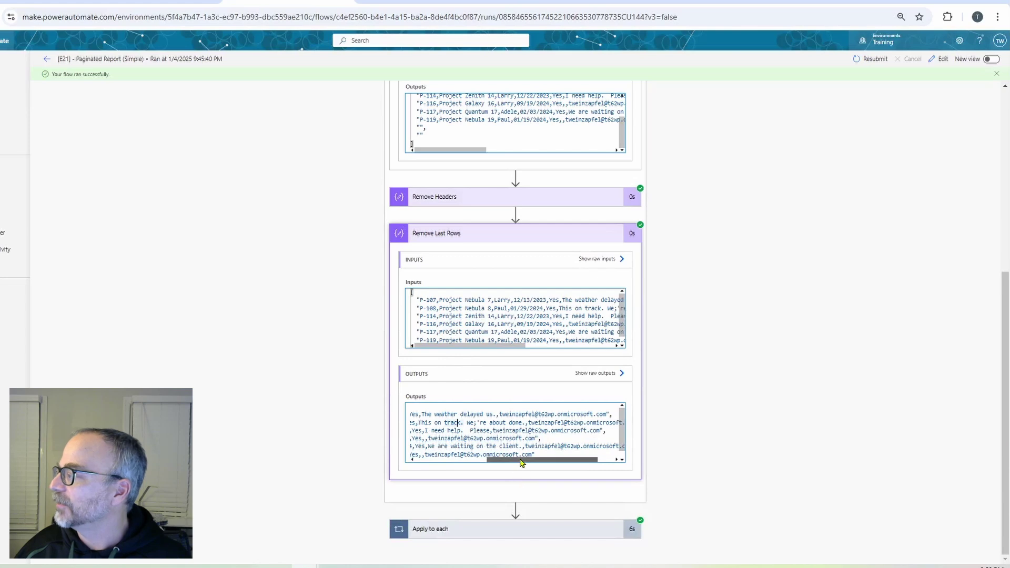
pyautogui.moveTo(521, 459); pyautogui.dragTo(412, 471)
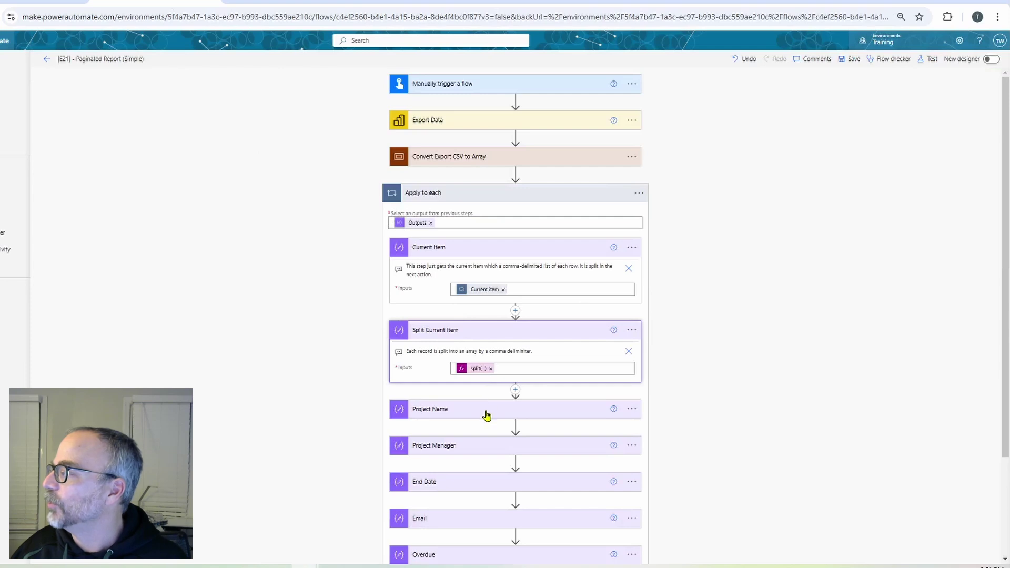
pyautogui.click(478, 369)
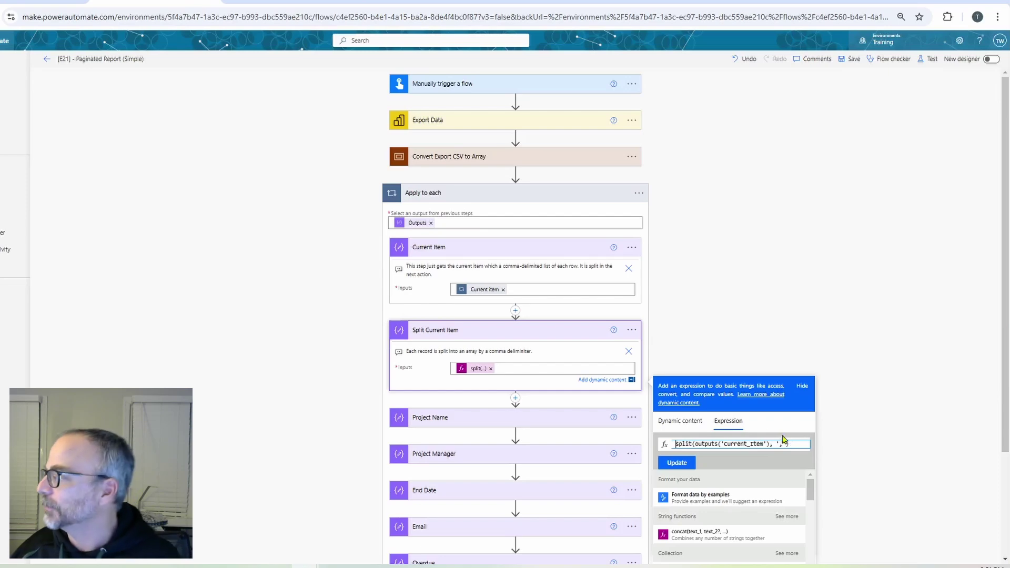
pyautogui.click(533, 334)
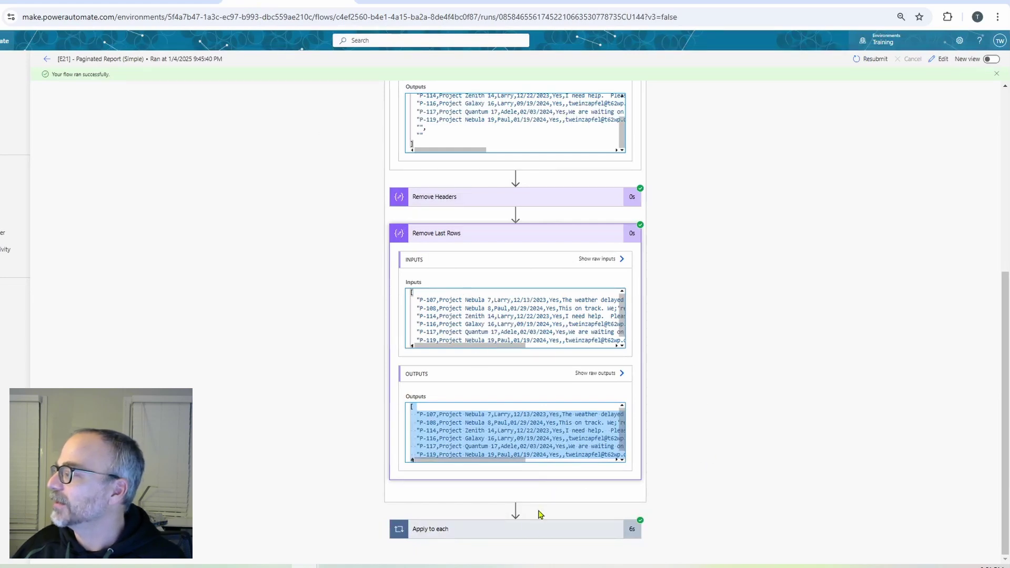
# Step: Examine the Current Item and Split Current Item results for the first Apply to each iteration in the flow run
pyautogui.click(528, 533)
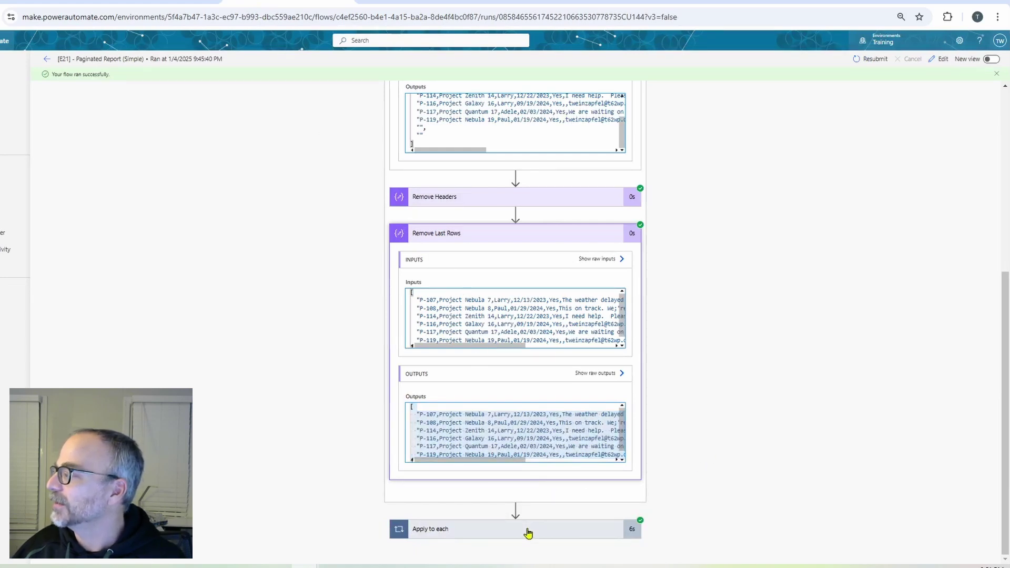
pyautogui.click(489, 232)
pyautogui.click(493, 374)
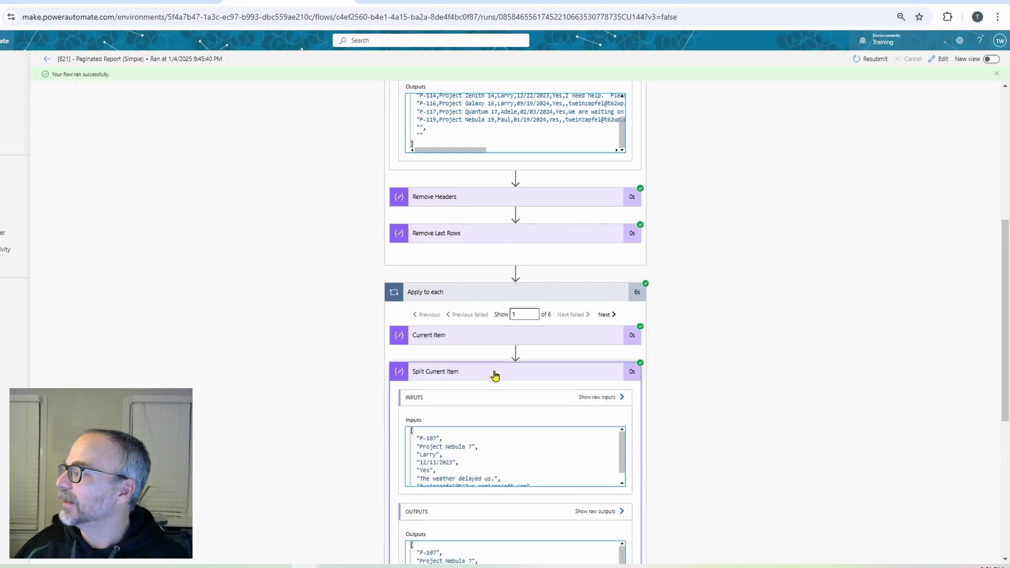
pyautogui.click(467, 341)
pyautogui.moveTo(479, 393); pyautogui.dragTo(423, 410)
pyautogui.scroll(-2, 693, 432)
pyautogui.scroll(-3, 693, 433)
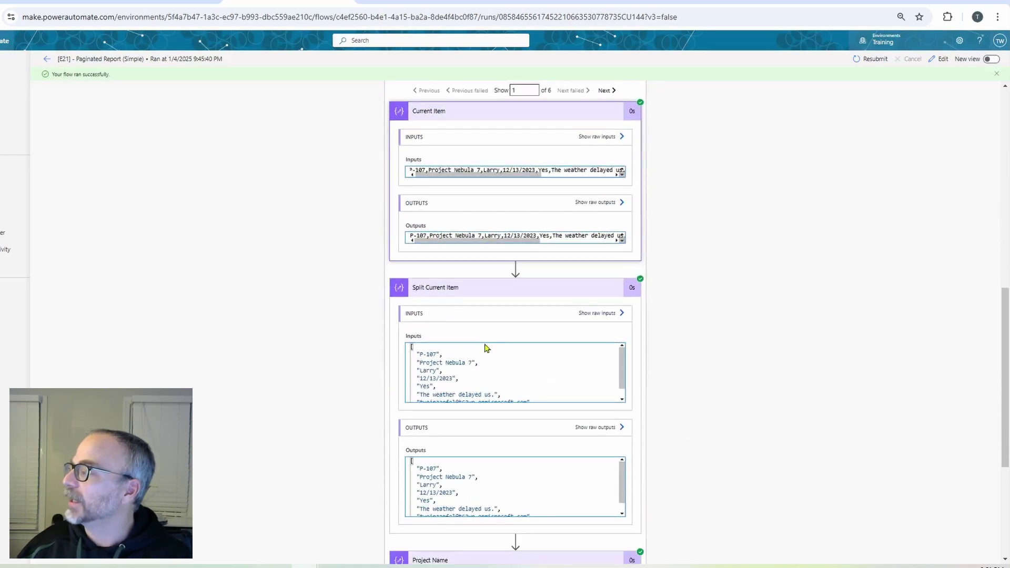
pyautogui.scroll(-1, 487, 350)
pyautogui.scroll(-2, 537, 442)
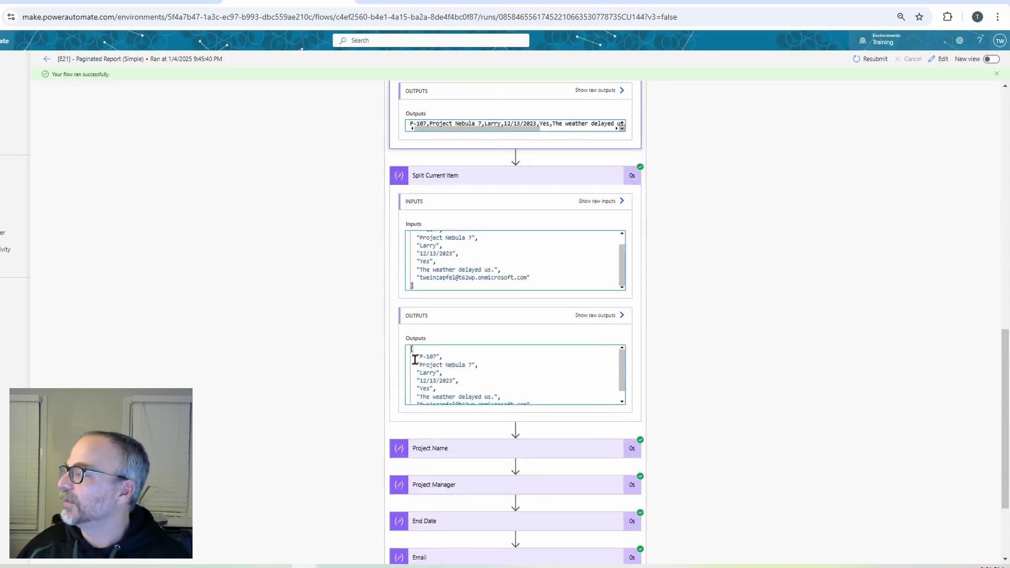
pyautogui.scroll(-1, 615, 374)
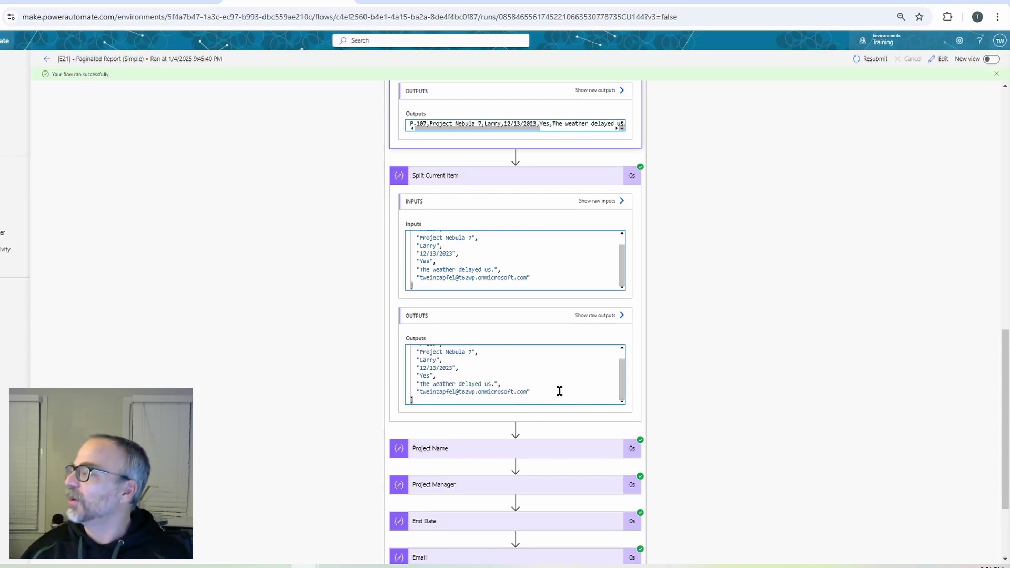
pyautogui.scroll(1, 520, 368)
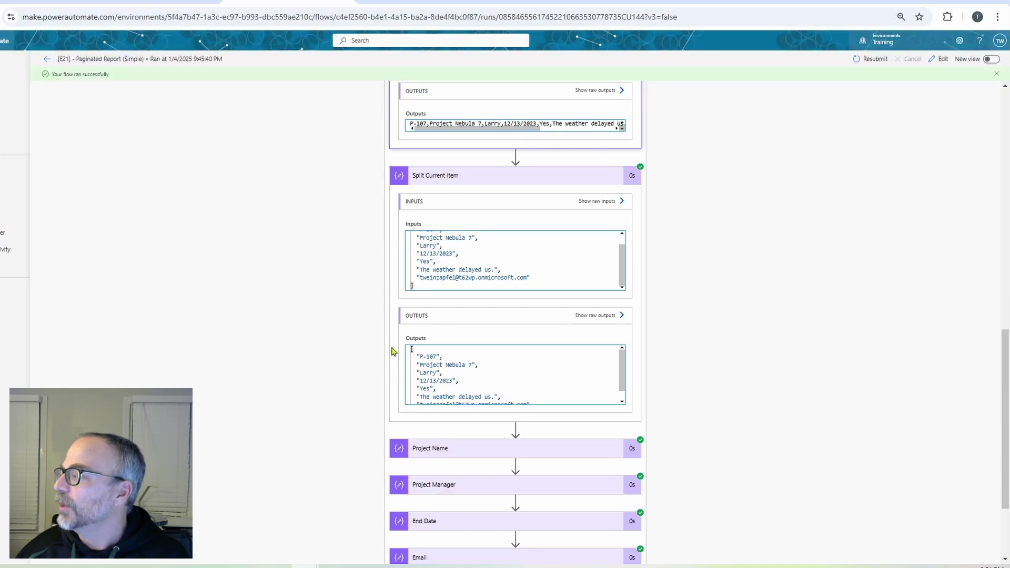
# Step: Expand the Project Name action in the flow designer's Apply to each loop and inspect its input expression
pyautogui.click(47, 60)
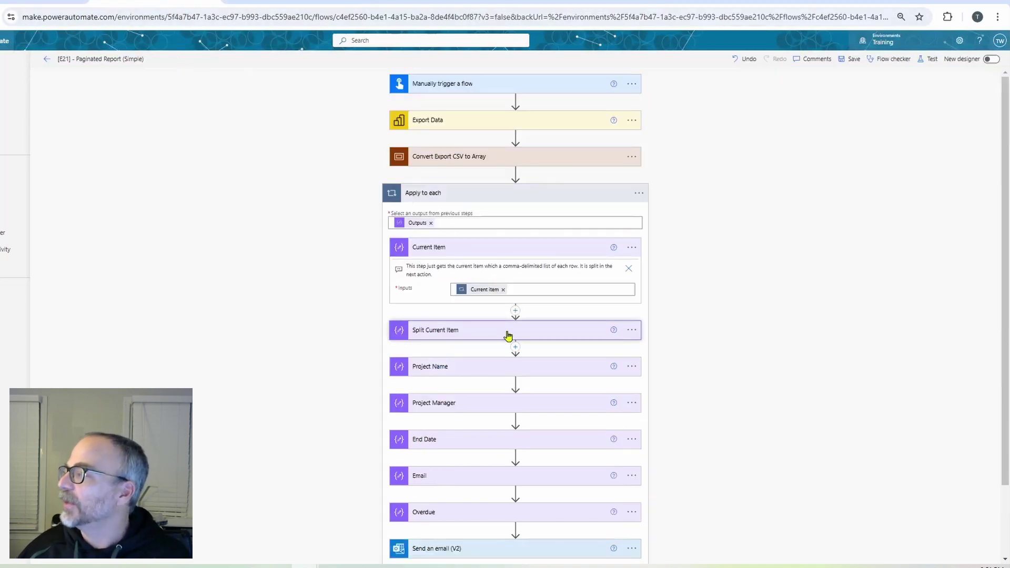
pyautogui.scroll(-2, 494, 371)
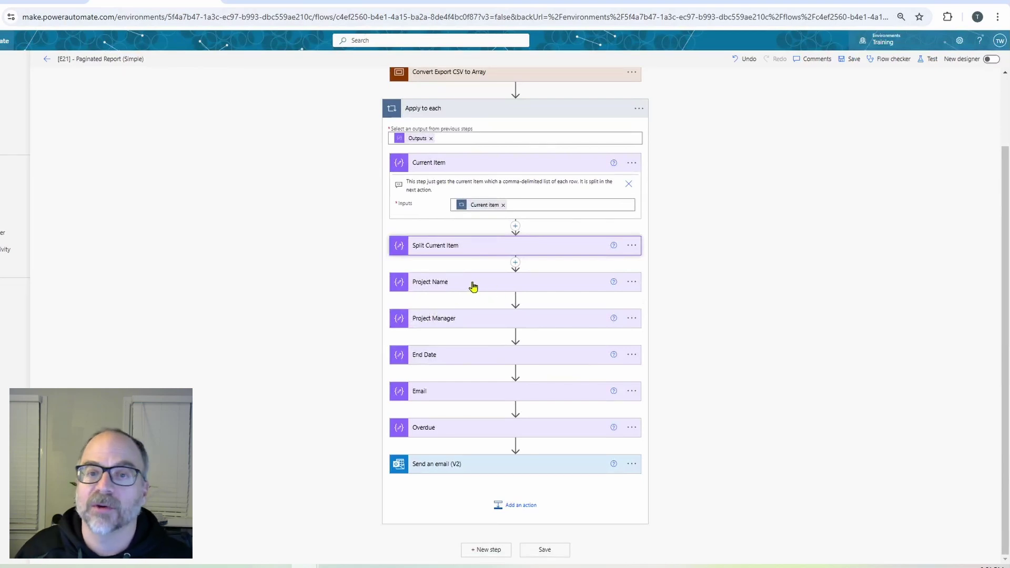
pyautogui.click(473, 283)
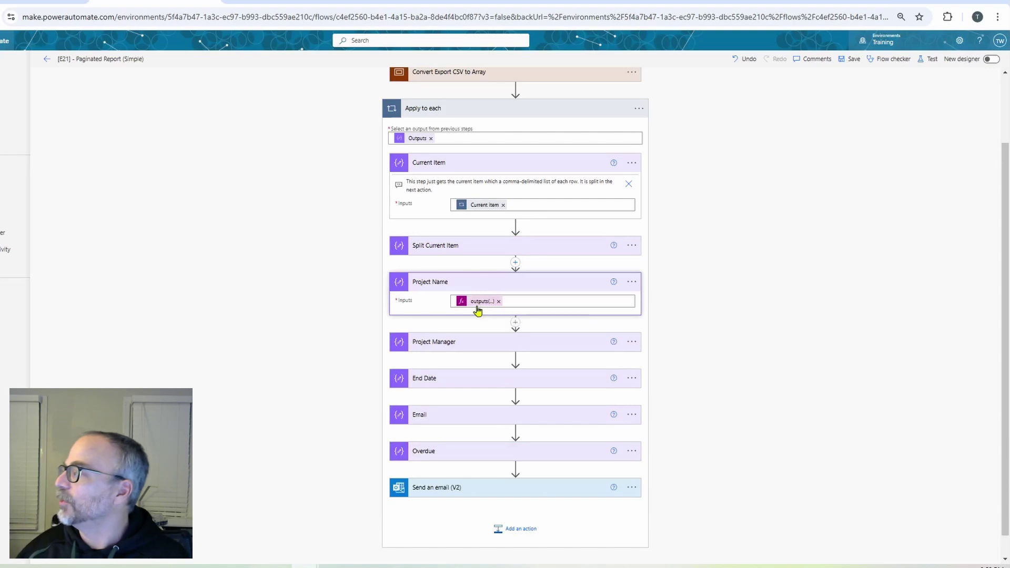
pyautogui.click(480, 305)
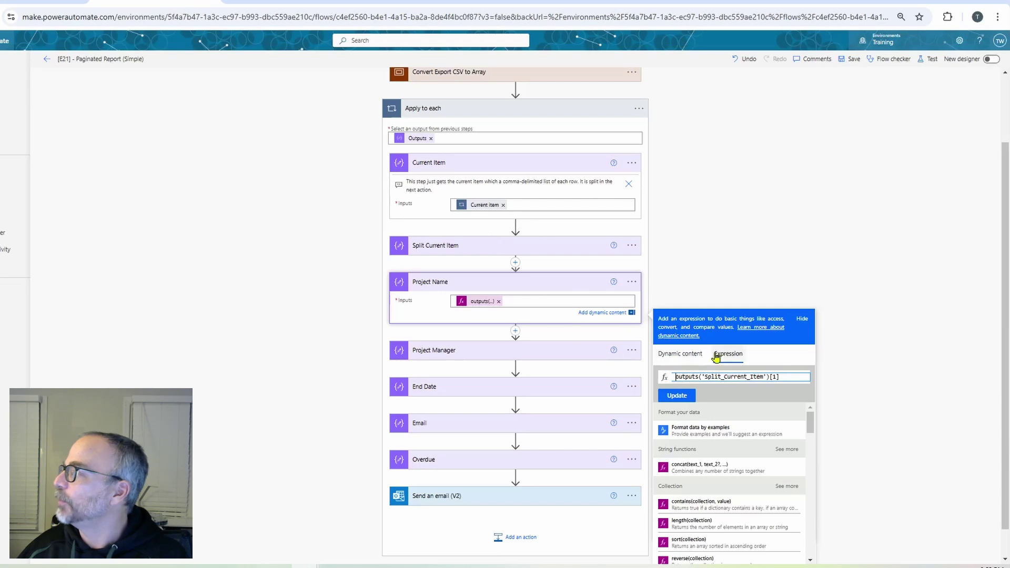
# Step: Try rewriting the Project Name expression as outputs('split_current_item')? and close the expression editor without updating
pyautogui.moveTo(792, 374); pyautogui.dragTo(652, 379)
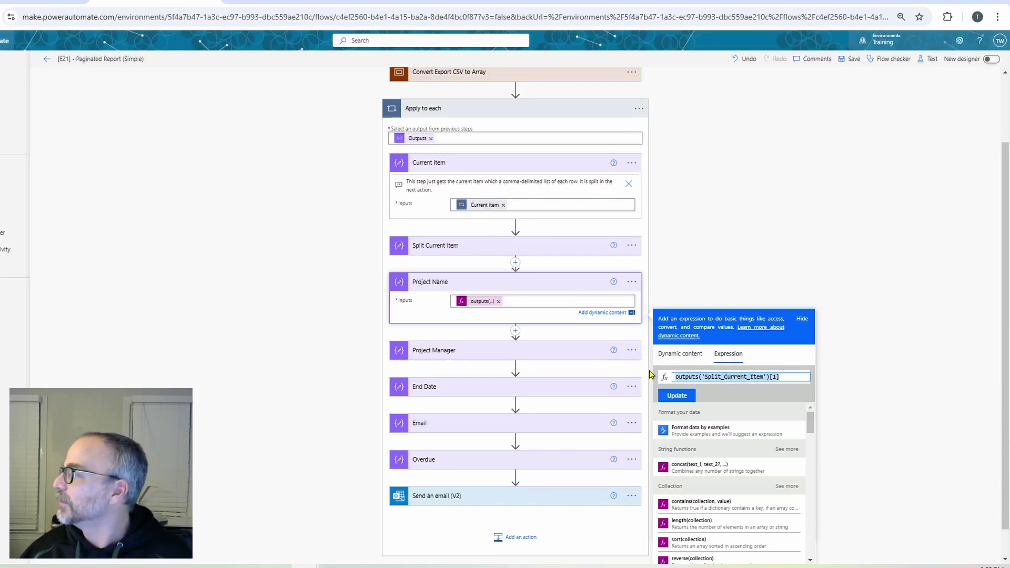
pyautogui.write('outp')
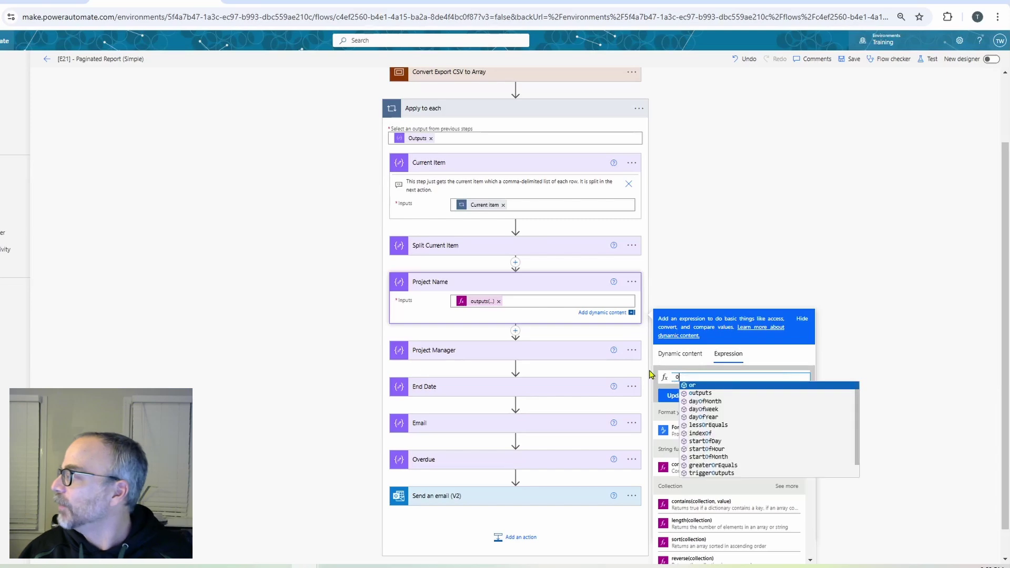
pyautogui.write('puts(')
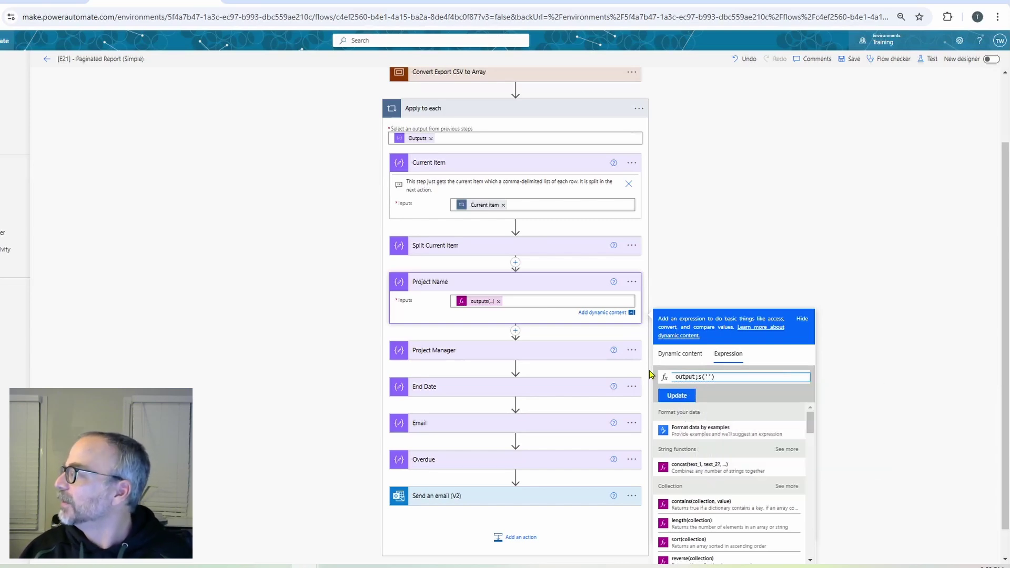
pyautogui.press('BackSpace')
pyautogui.press('BackSpace')
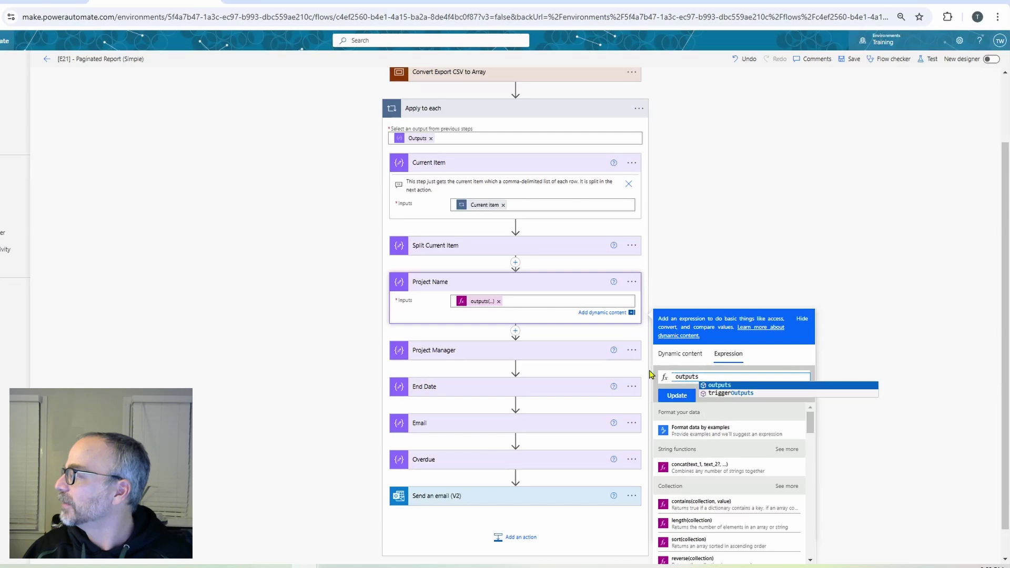
pyautogui.write("('split")
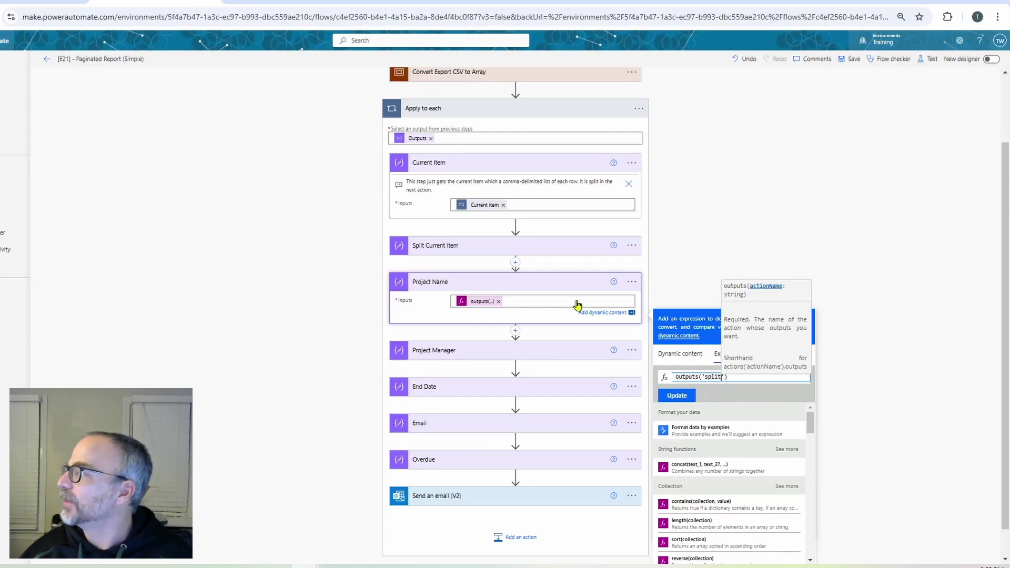
pyautogui.write('_curr')
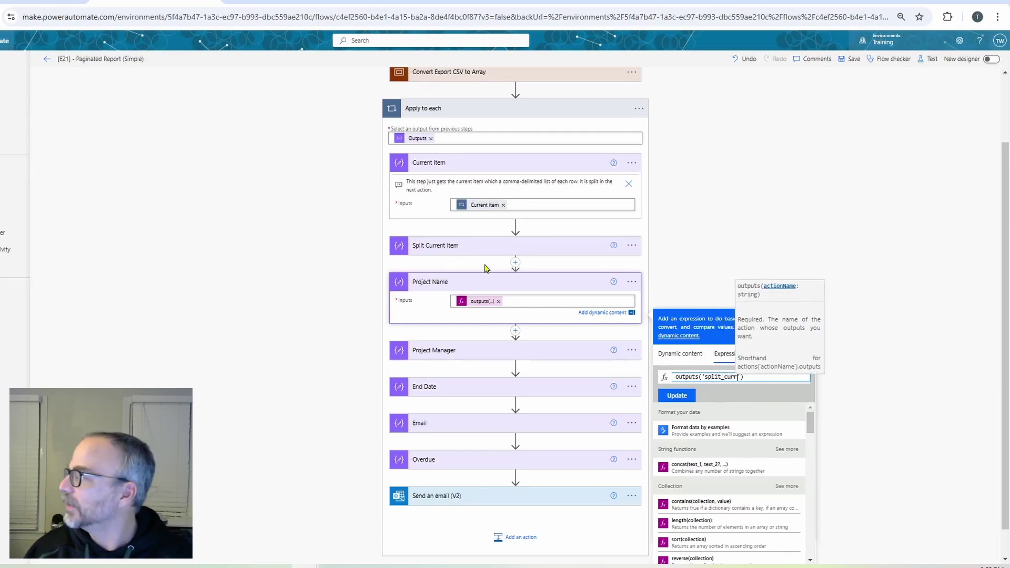
pyautogui.write('ent_item')
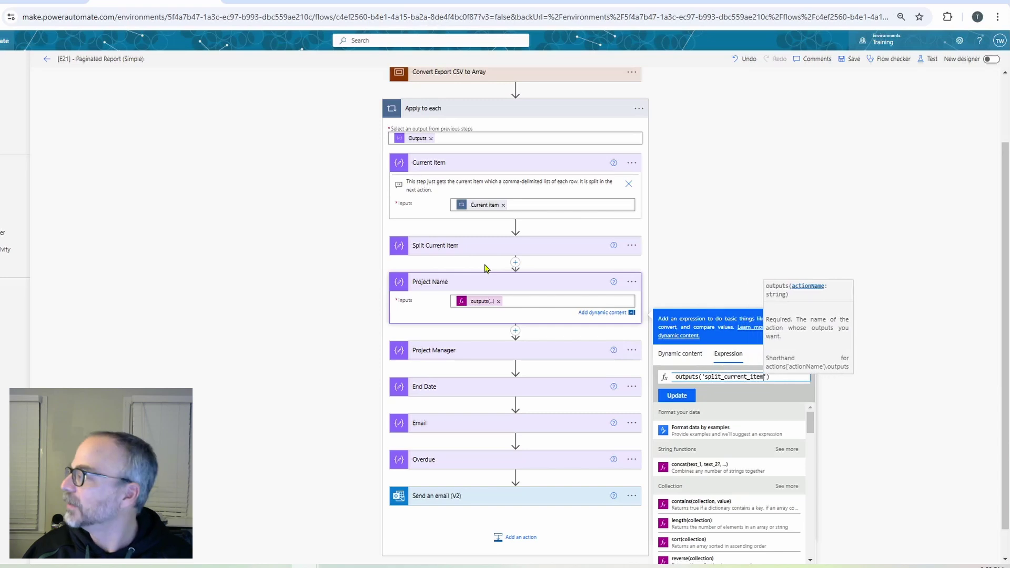
pyautogui.press('End')
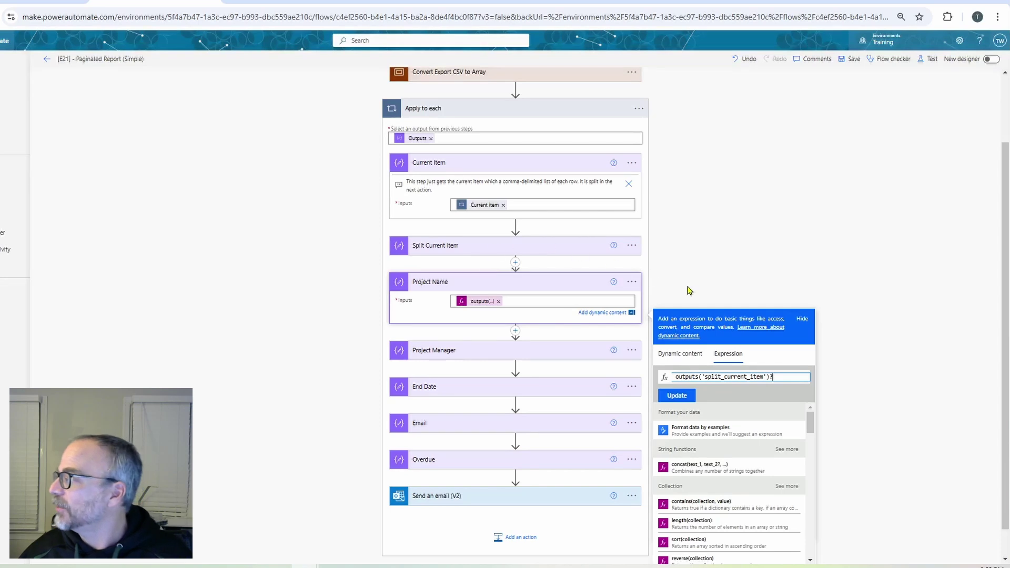
pyautogui.click(803, 318)
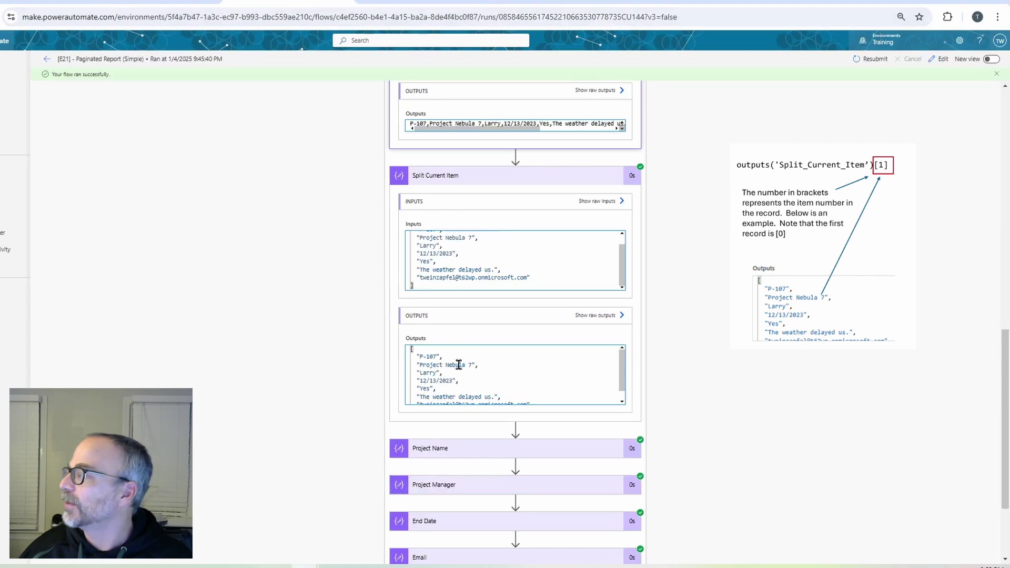
# Step: Compare the Project Name expression with the project name in the run's Split Current Item output, and look over the Project Manager and Email actions
pyautogui.moveTo(480, 365); pyautogui.dragTo(402, 366)
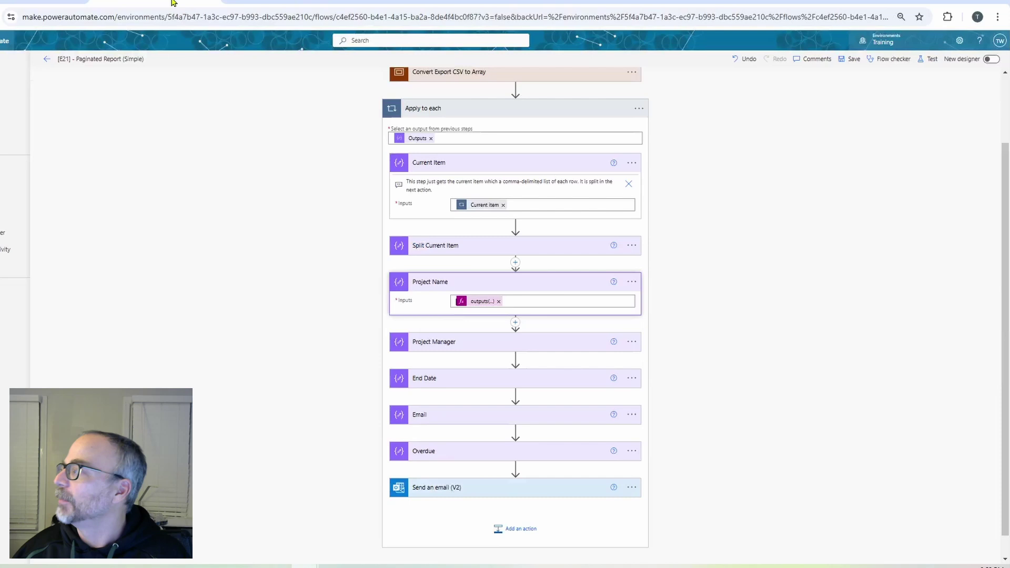
pyautogui.click(479, 302)
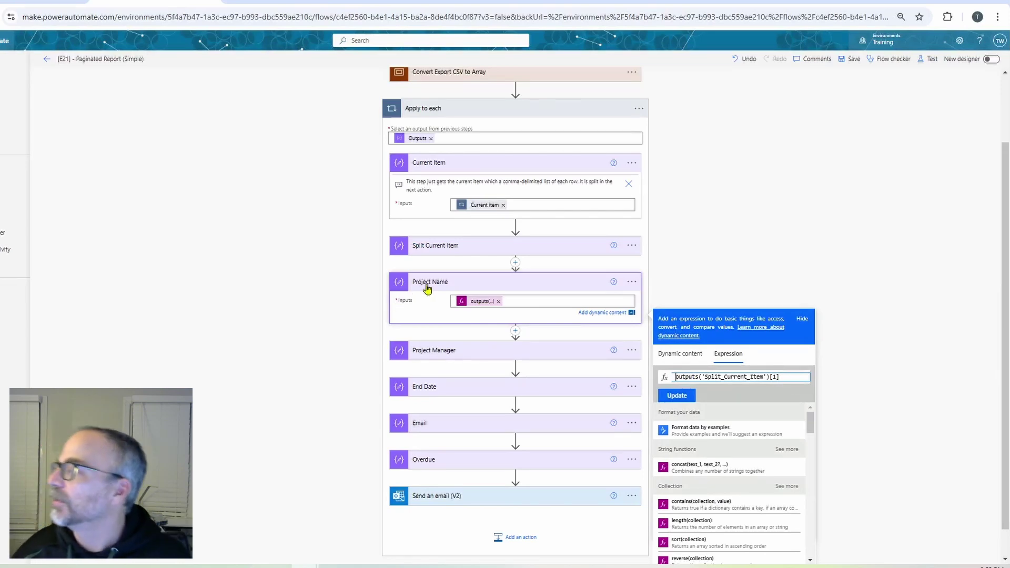
pyautogui.click(461, 351)
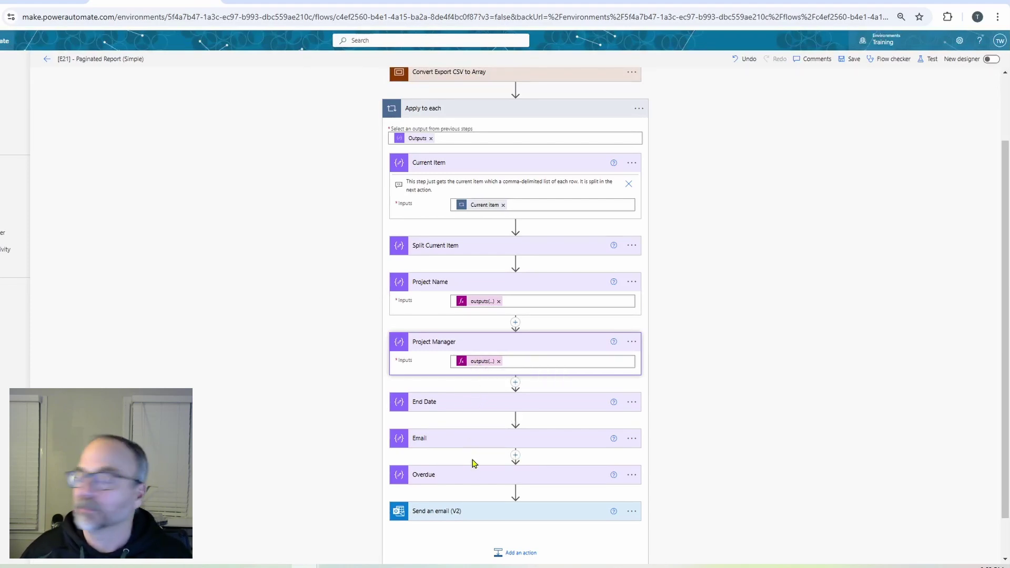
pyautogui.scroll(-1, 472, 463)
pyautogui.click(458, 393)
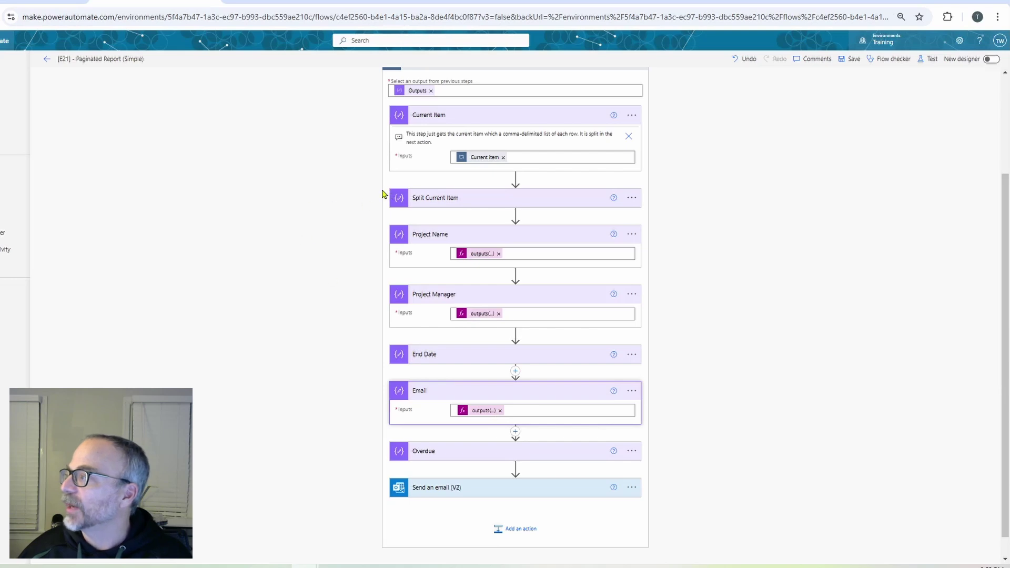
pyautogui.click(446, 391)
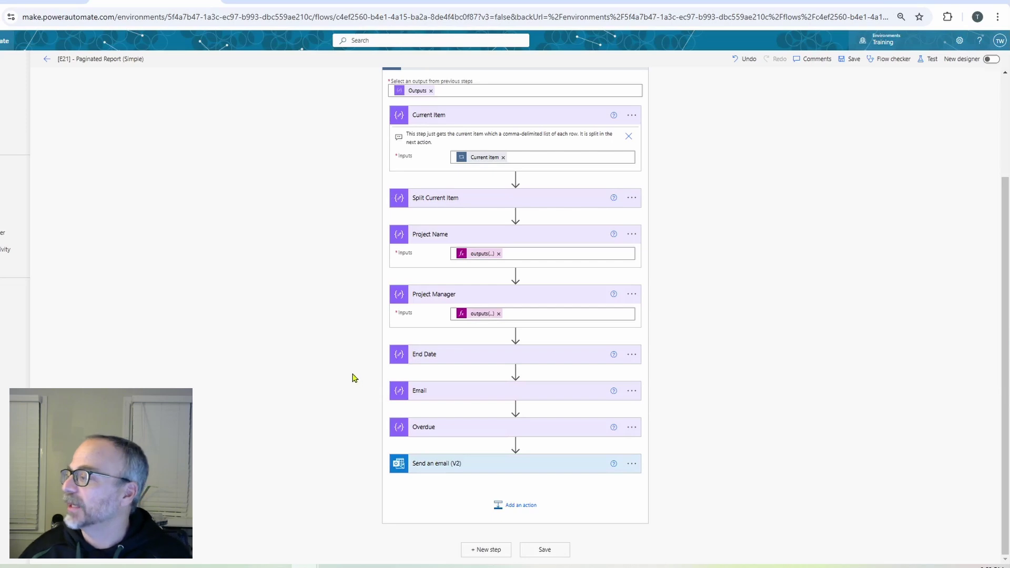
# Step: Review how the To, Subject and Body of Send an email (V2) use the preceding actions' outputs, and collapse the Project Name action
pyautogui.click(484, 465)
pyautogui.scroll(-2, 500, 471)
pyautogui.scroll(-1, 501, 467)
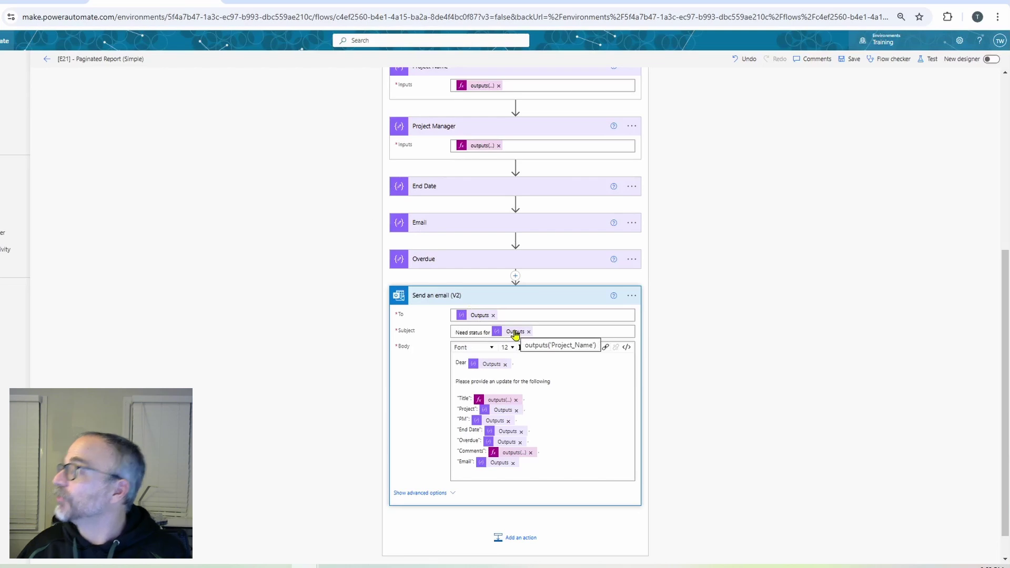
pyautogui.scroll(3, 524, 326)
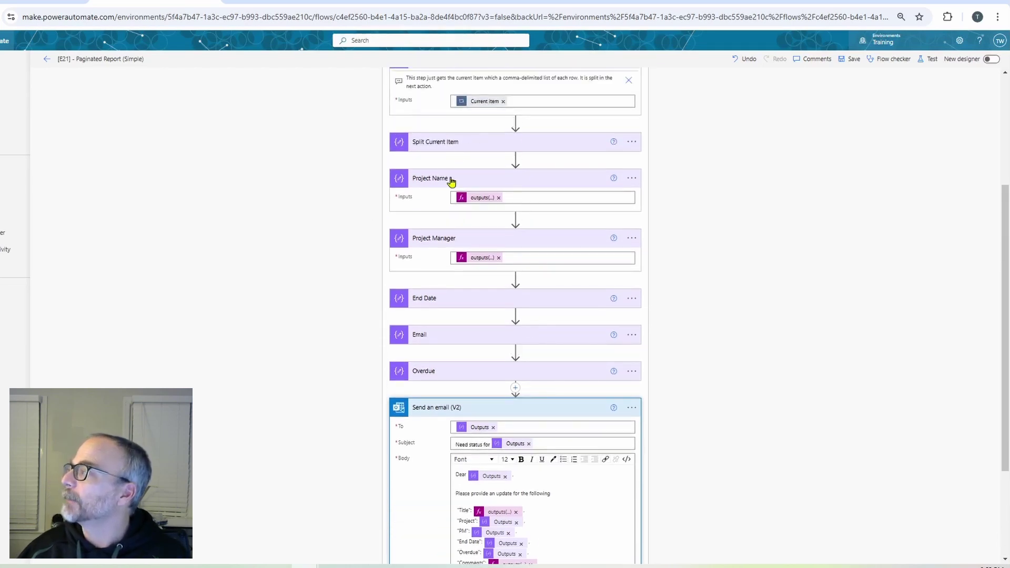
pyautogui.click(451, 181)
pyautogui.scroll(-3, 830, 327)
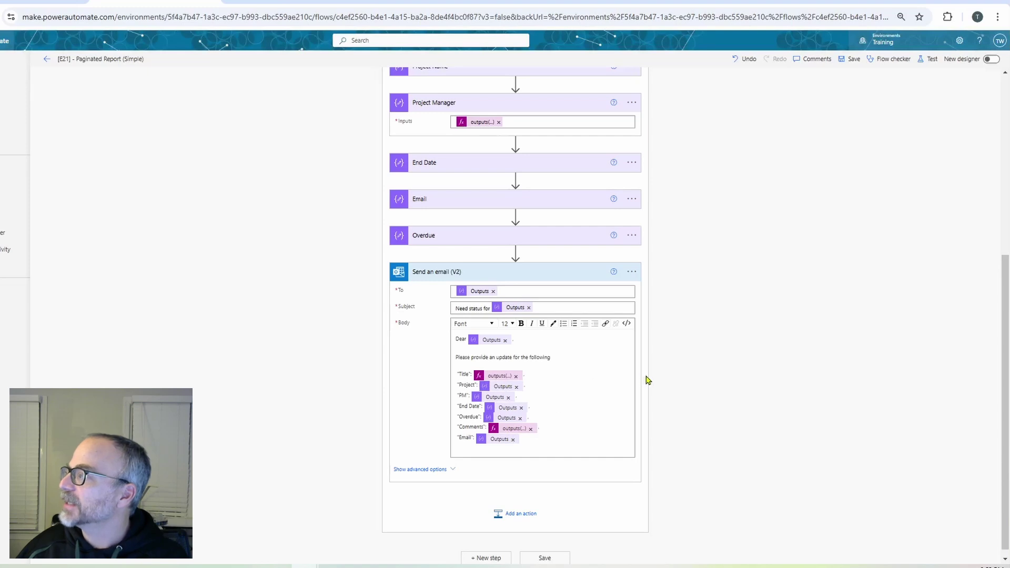
pyautogui.scroll(2, 657, 358)
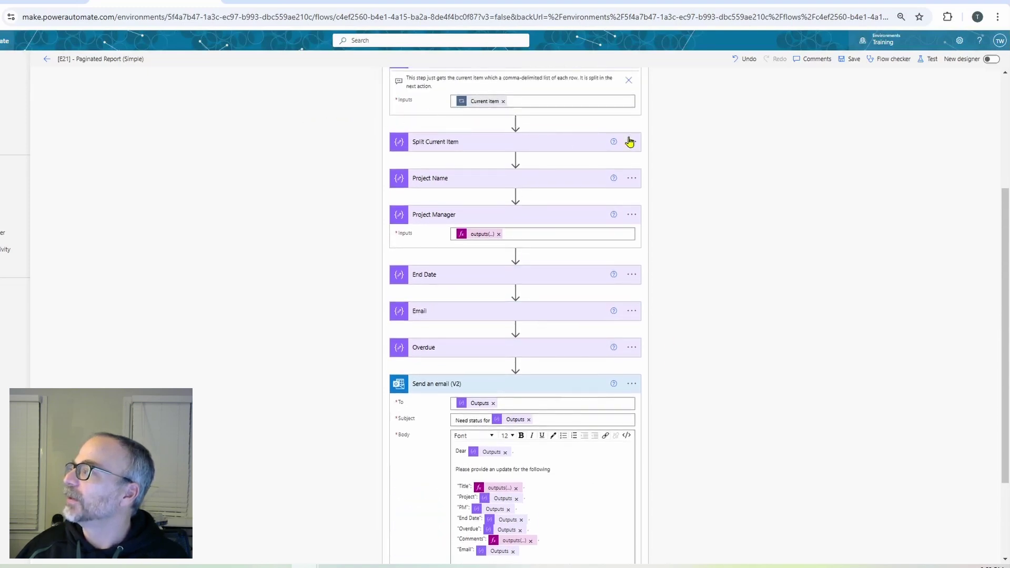
pyautogui.scroll(-2, 705, 357)
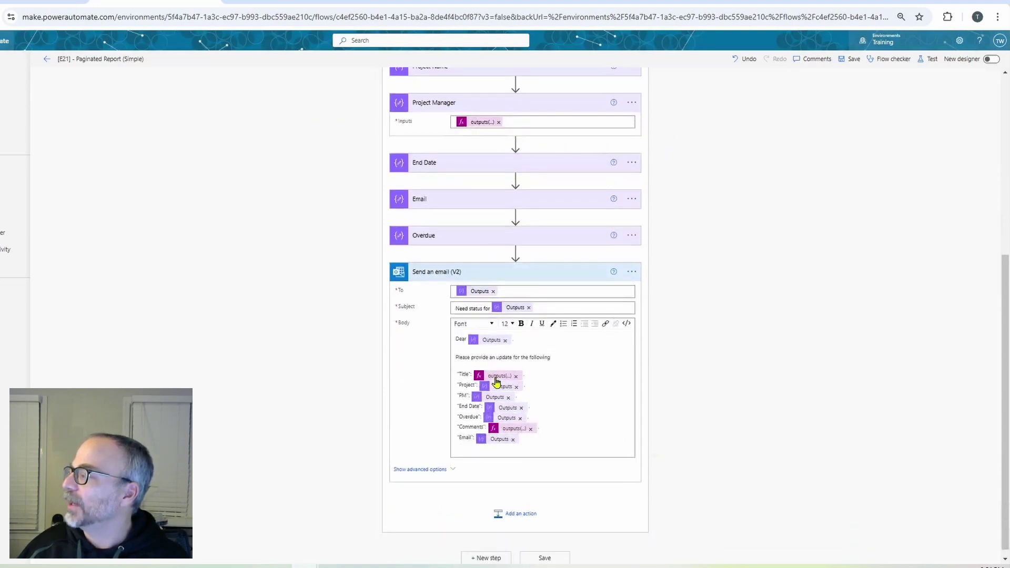
# Step: Inspect the Title expression in the email body and the available dynamic content, and collapse the Send an email (V2) action
pyautogui.click(497, 376)
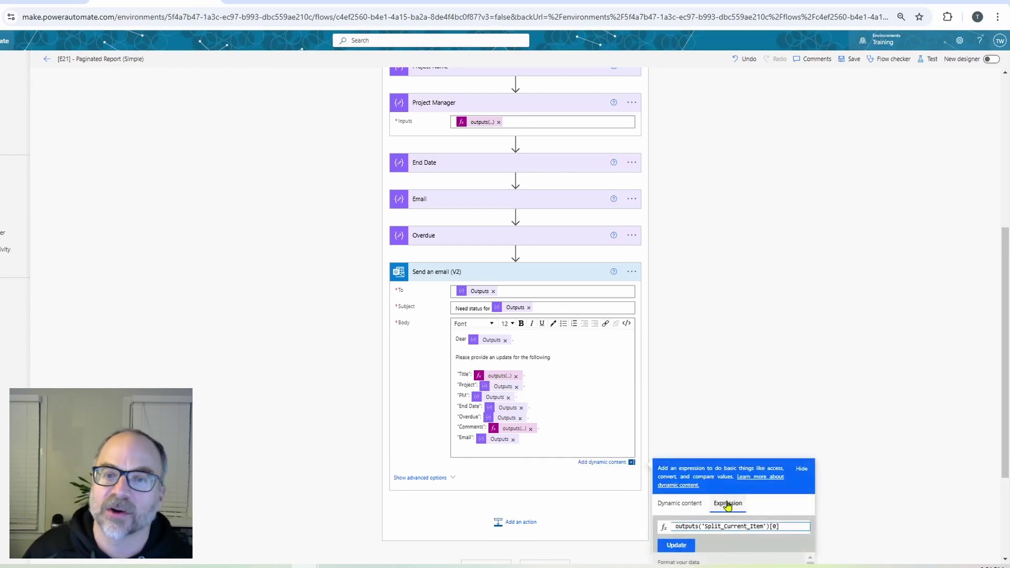
pyautogui.scroll(-2, 721, 401)
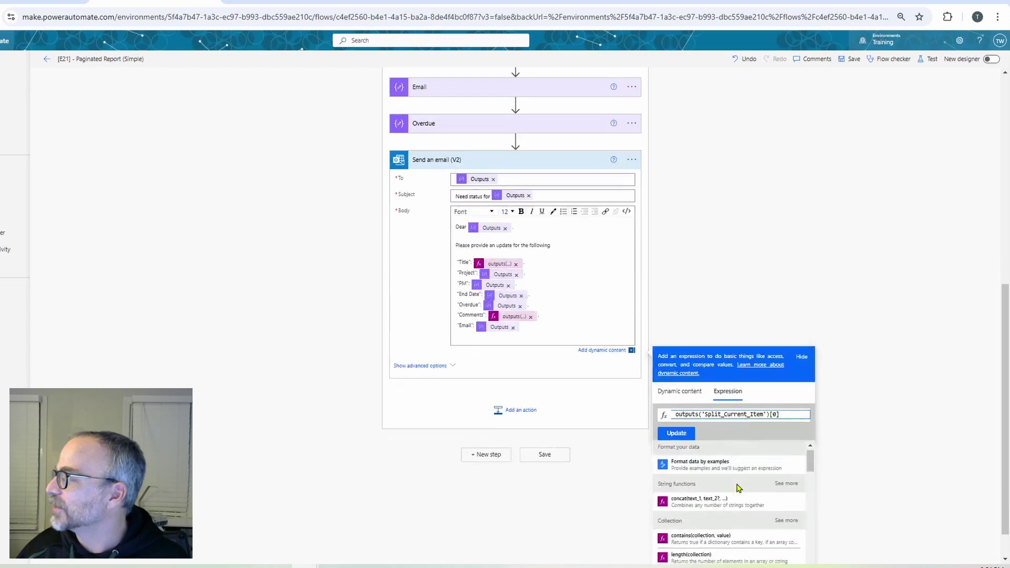
pyautogui.scroll(-5, 742, 489)
pyautogui.scroll(-3, 746, 497)
pyautogui.click(680, 392)
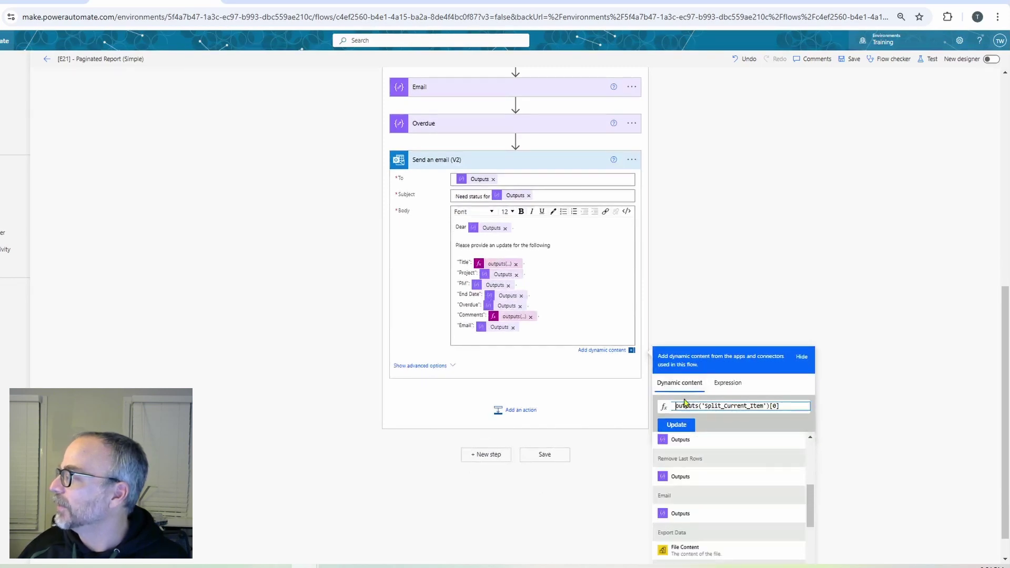
pyautogui.scroll(-3, 705, 474)
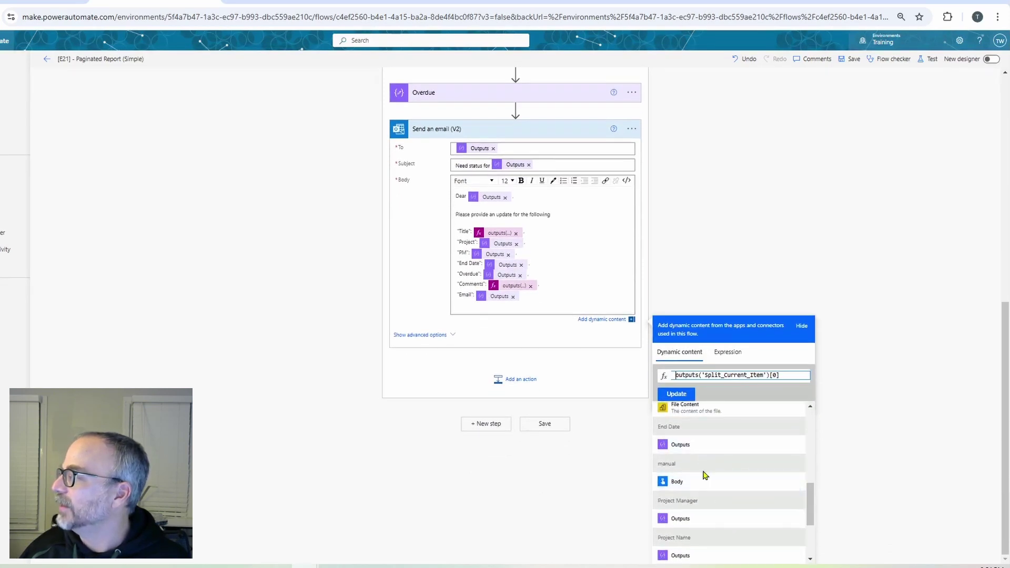
pyautogui.scroll(1, 705, 475)
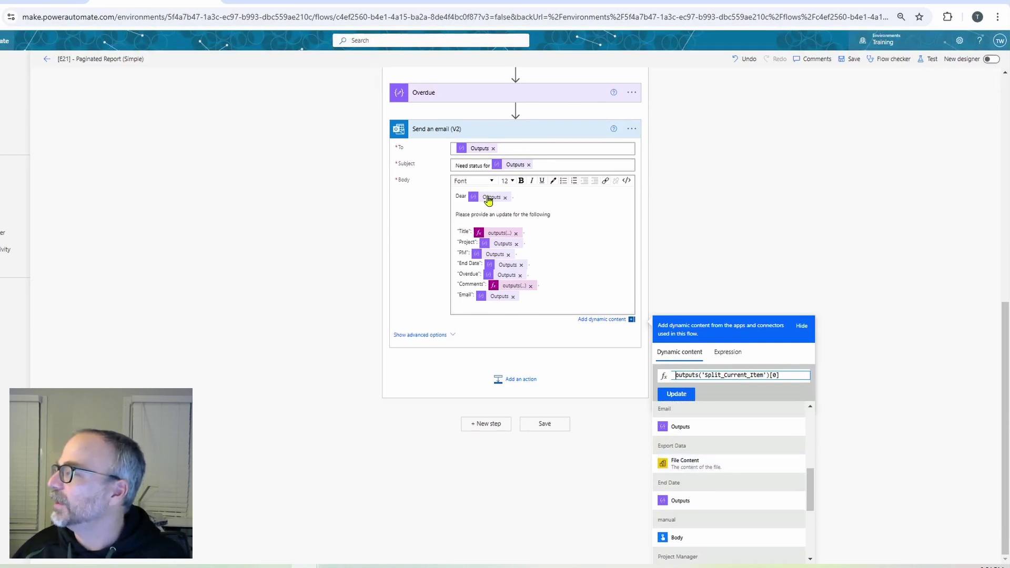
pyautogui.click(796, 225)
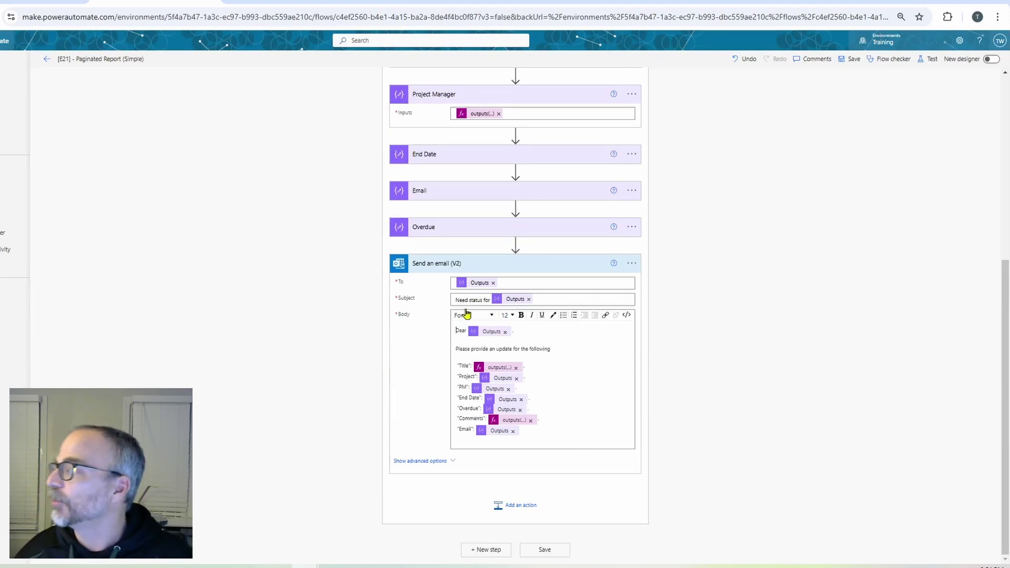
pyautogui.click(493, 266)
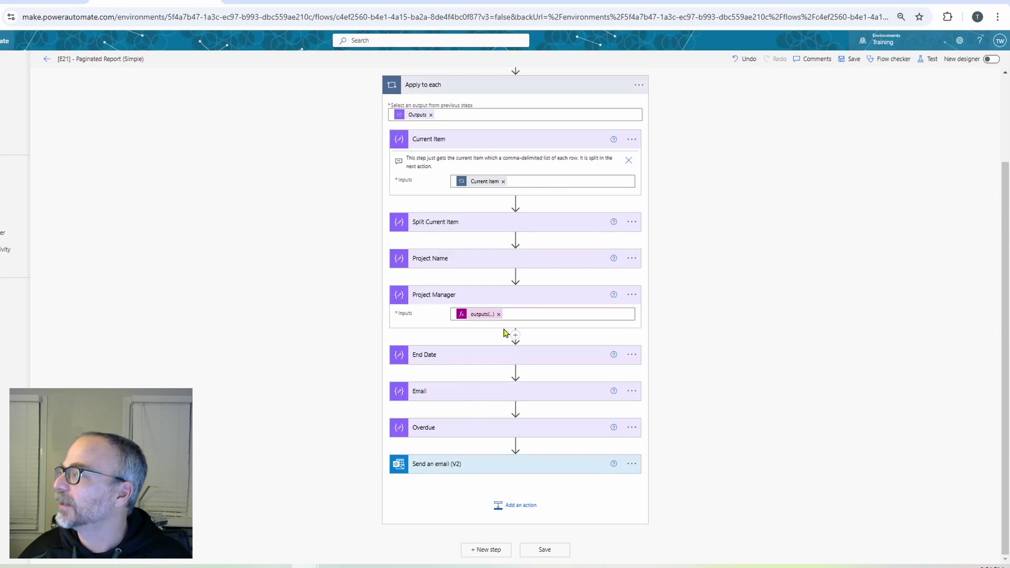